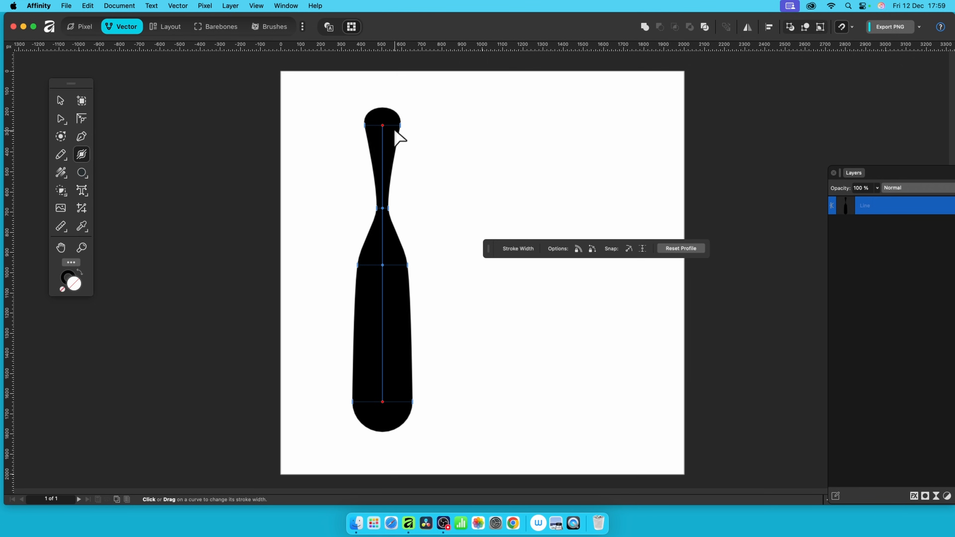
Step: Widen the top end of the line's stroke with the Stroke Width tool and reset the width profile to uniform
left_click_drag(405, 143, 417, 141)
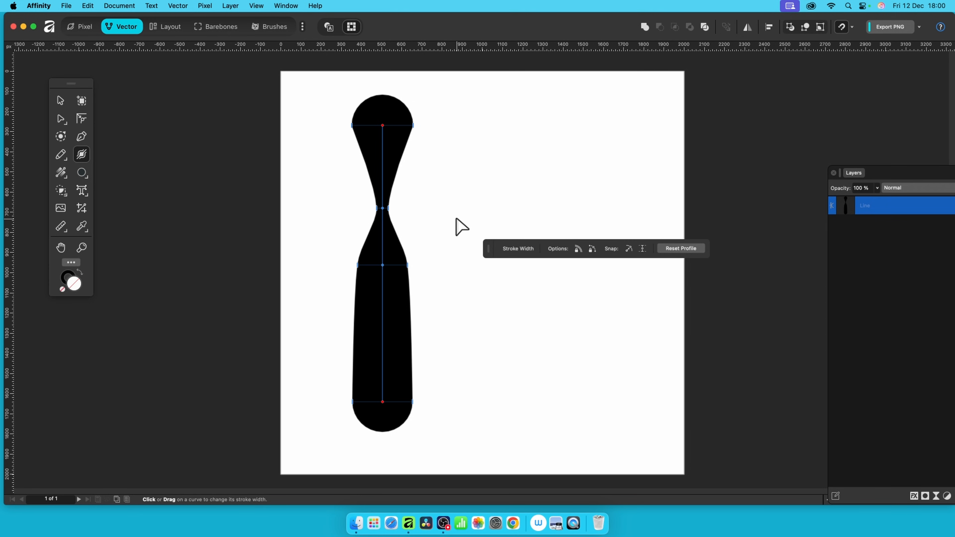
left_click(256, 6)
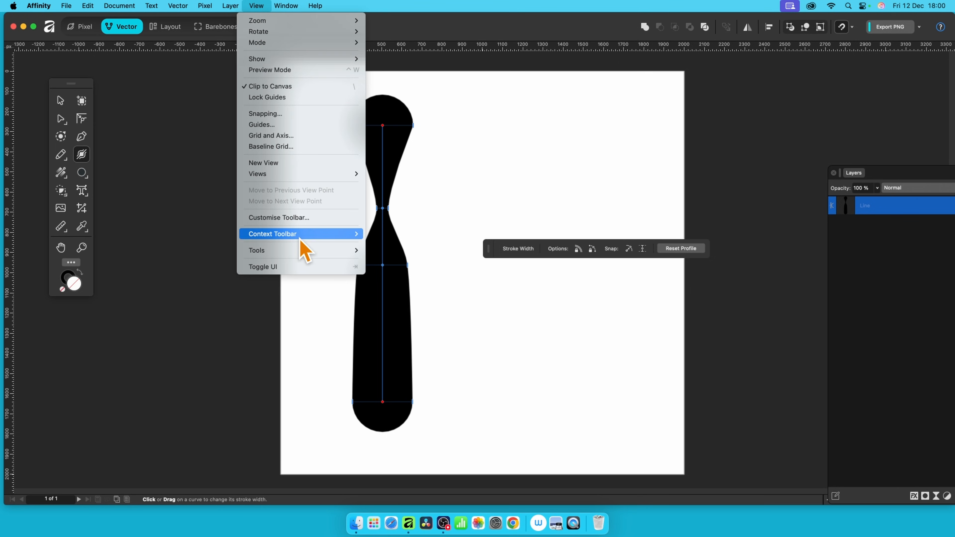
mouse_move(301, 235)
left_click(700, 232)
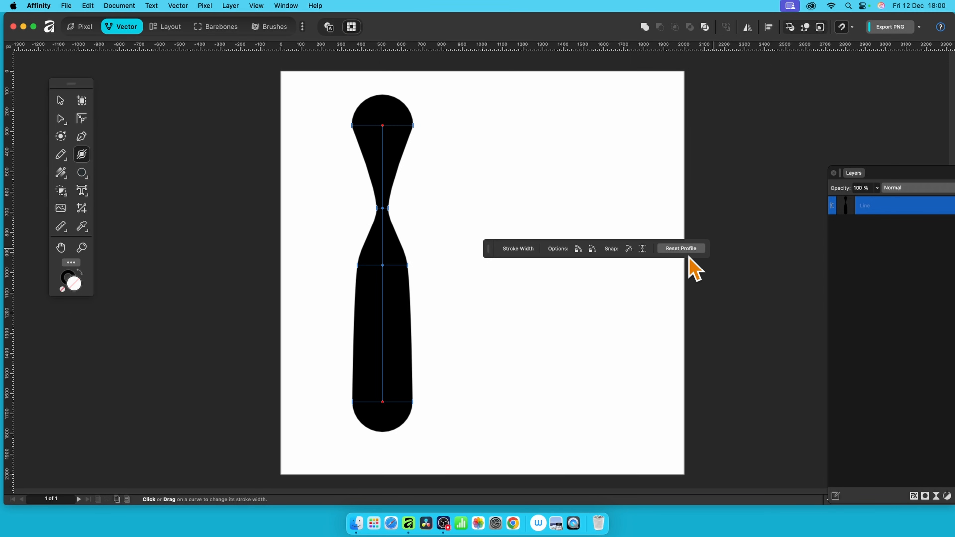
left_click(683, 248)
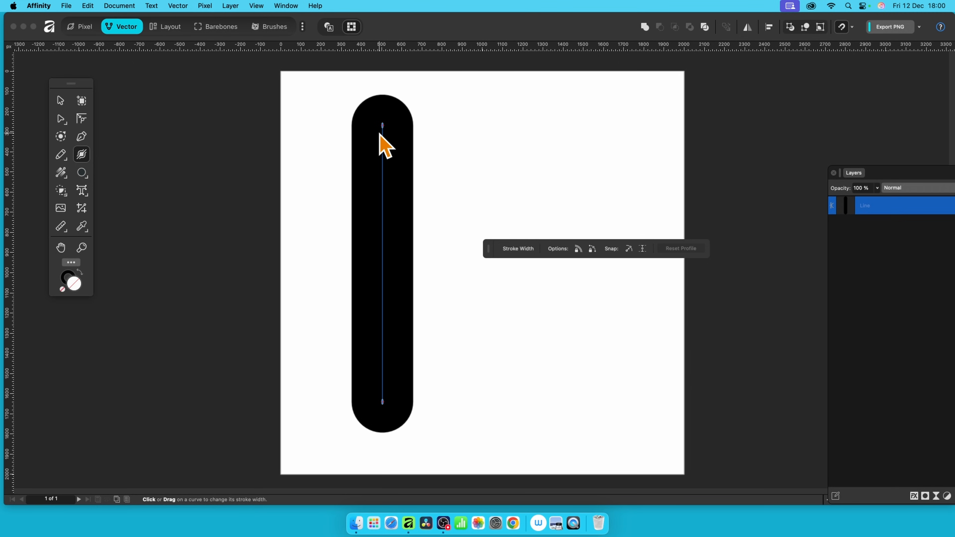
Step: Narrow the line's top end and try adjusting that end again with the first stroke width option on
mouse_move(382, 126)
left_mouse_down()
mouse_move(486, 143)
mouse_move(366, 133)
mouse_move(520, 148)
mouse_move(656, 198)
mouse_move(394, 149)
left_mouse_up()
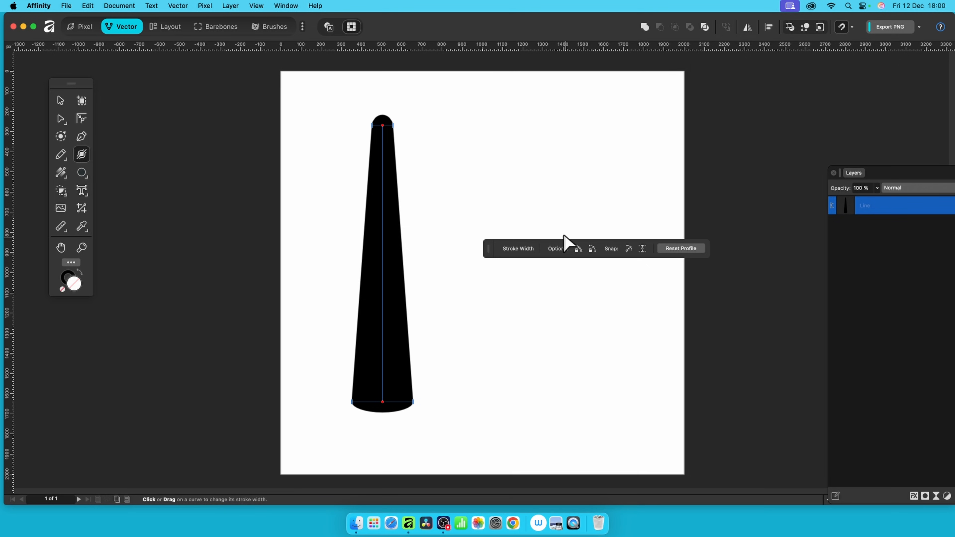
left_click(579, 251)
mouse_move(372, 124)
left_mouse_down()
mouse_move(306, 125)
mouse_move(441, 142)
mouse_move(240, 139)
mouse_move(406, 166)
mouse_move(297, 163)
left_mouse_up()
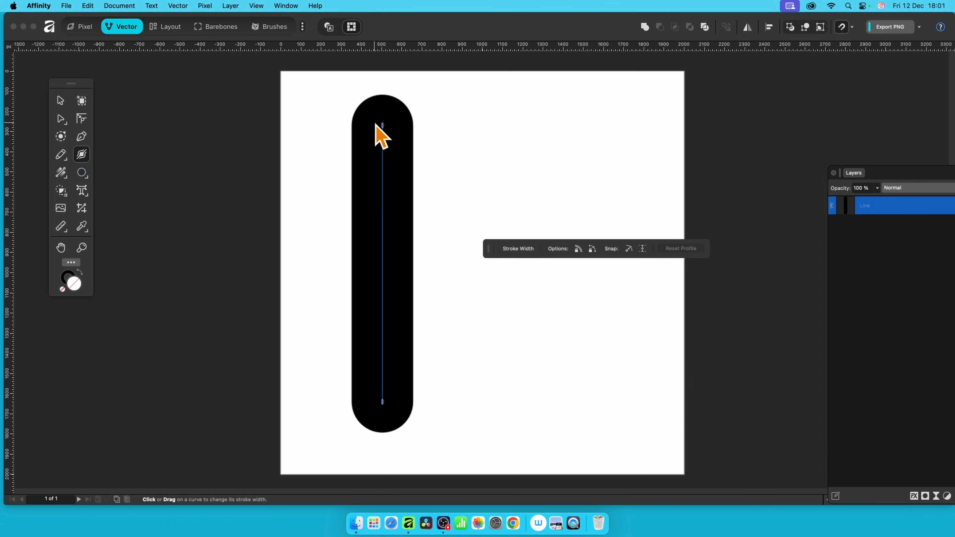
Step: Widen the line's top end to about 800 px and try widening its bottom end with the first width option on
left_click_drag(382, 125, 459, 133)
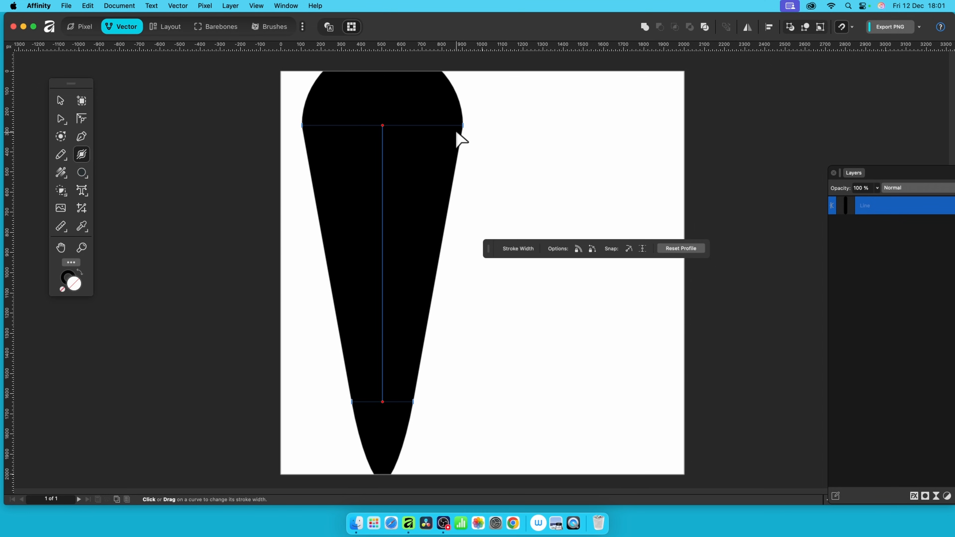
left_click(579, 249)
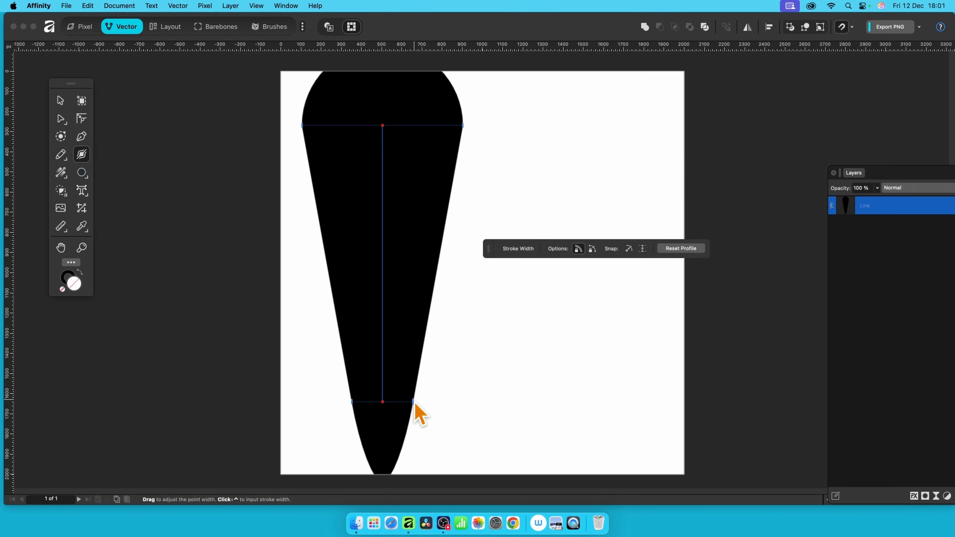
left_click_drag(413, 400, 449, 401)
mouse_move(412, 401)
left_mouse_down()
mouse_move(509, 412)
mouse_move(353, 394)
mouse_move(739, 449)
mouse_move(371, 401)
mouse_move(680, 437)
left_mouse_up()
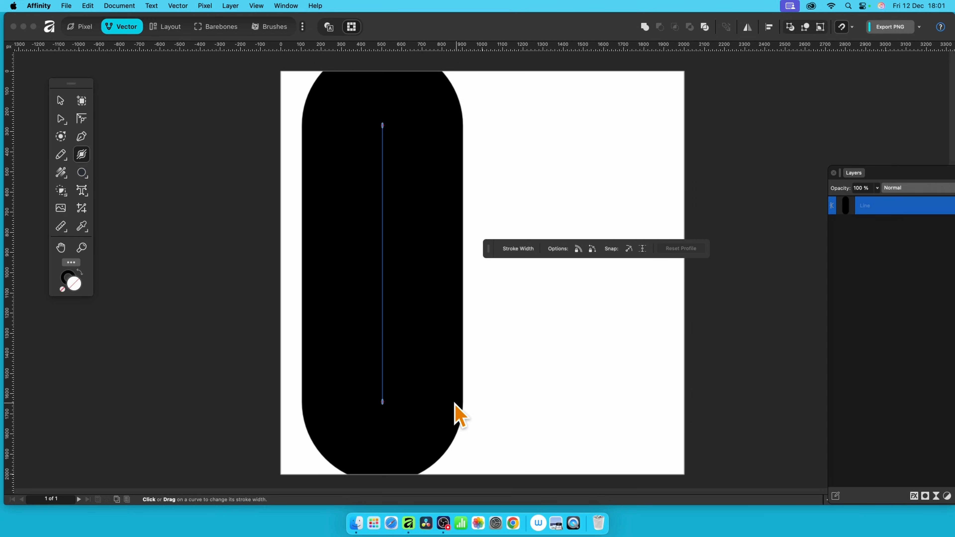
Step: Set the line's top end to about 260 px wide and its bottom end to about 290 px wide
mouse_move(382, 402)
left_mouse_down()
mouse_move(429, 408)
mouse_move(400, 402)
left_mouse_up()
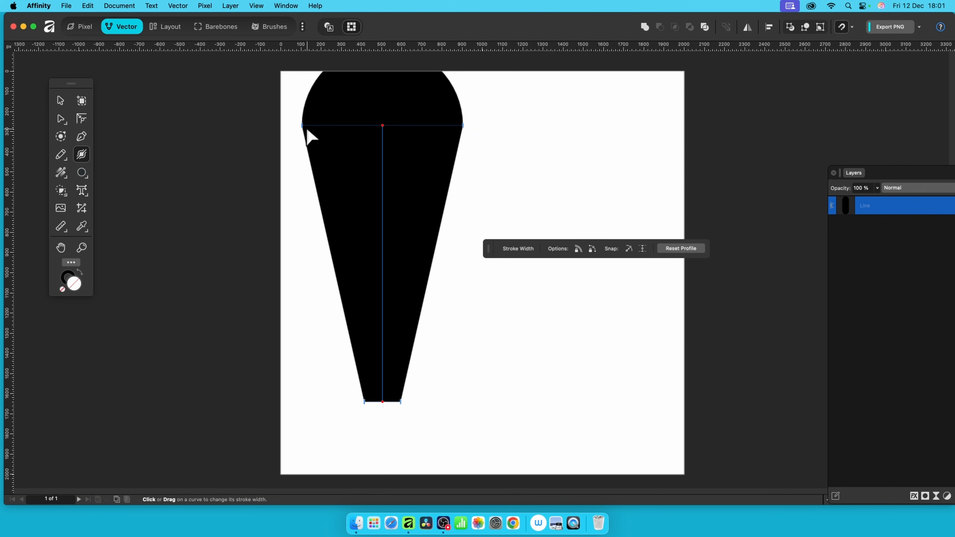
left_click_drag(304, 127, 347, 130)
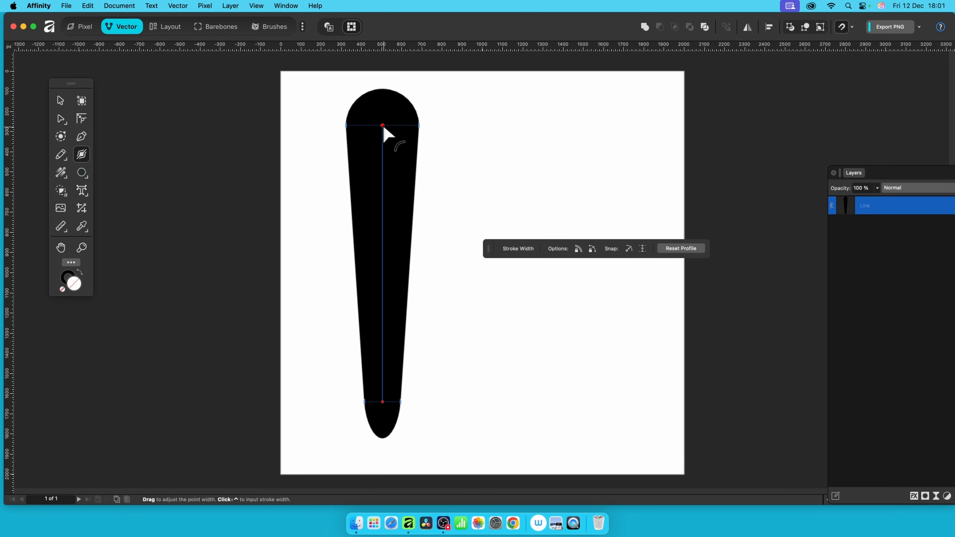
mouse_move(382, 125)
left_mouse_down()
mouse_move(401, 92)
mouse_move(448, 96)
mouse_move(424, 131)
mouse_move(426, 71)
mouse_move(495, 64)
mouse_move(413, 130)
mouse_move(387, 110)
left_mouse_up()
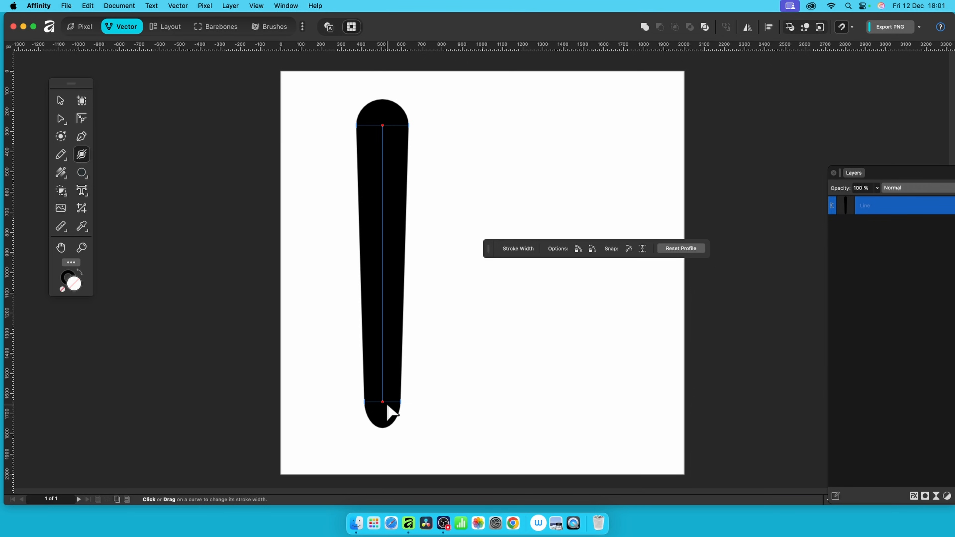
mouse_move(384, 402)
left_mouse_down()
mouse_move(385, 367)
mouse_move(375, 436)
mouse_move(353, 422)
mouse_move(384, 395)
mouse_move(379, 409)
mouse_move(312, 418)
mouse_move(353, 415)
left_mouse_up()
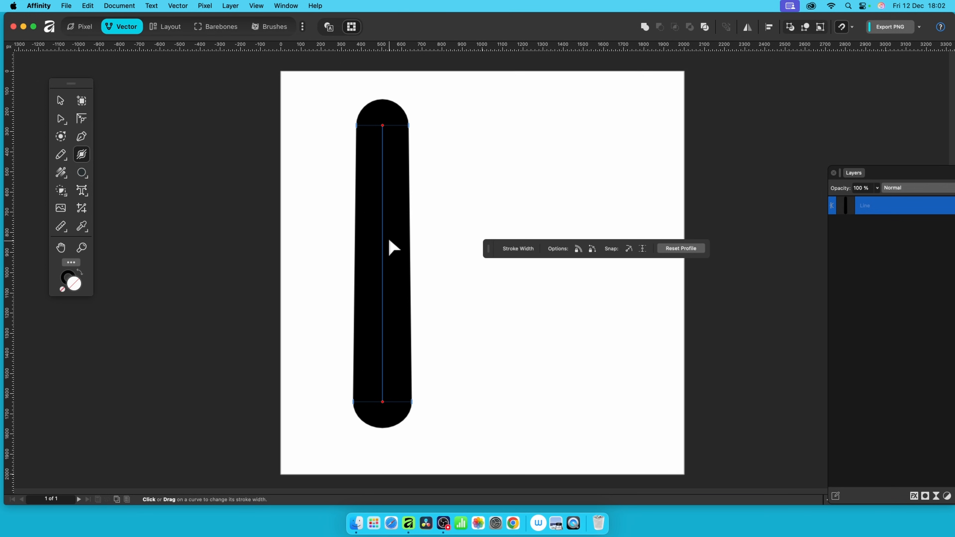
Step: Add a width point in the line's upper part, narrow it to about 100 px, and add two more width points below it
left_click(382, 169)
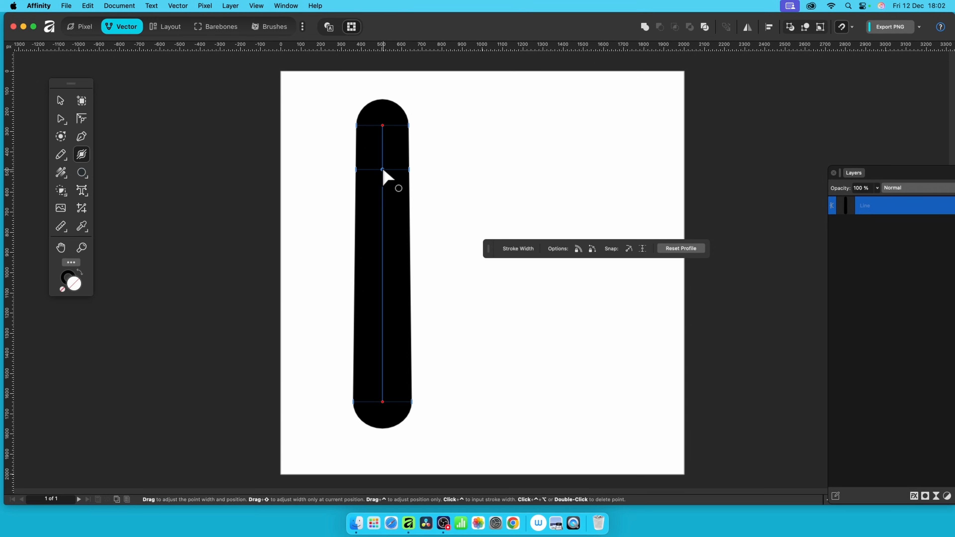
mouse_move(382, 170)
left_mouse_down()
mouse_move(475, 179)
mouse_move(393, 178)
left_mouse_up()
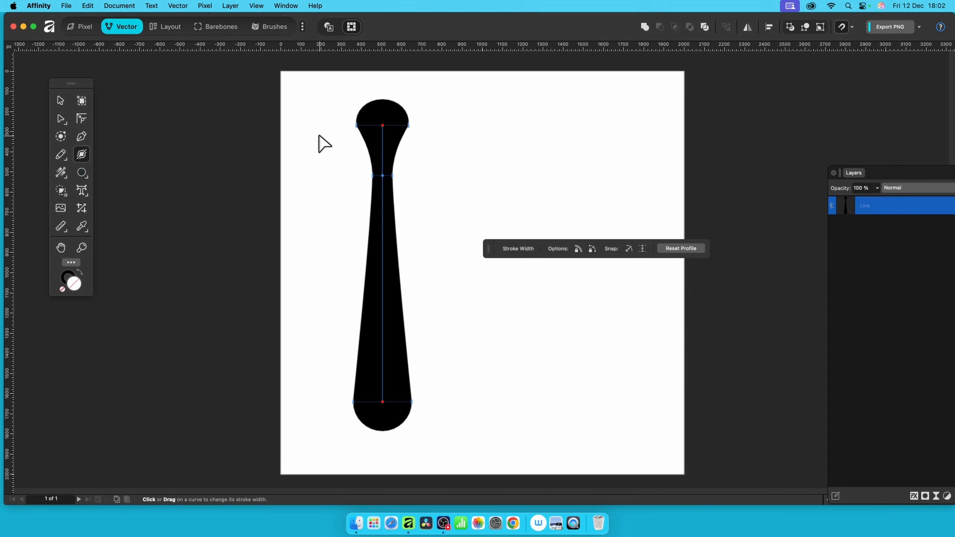
left_click(383, 224)
left_click(382, 297)
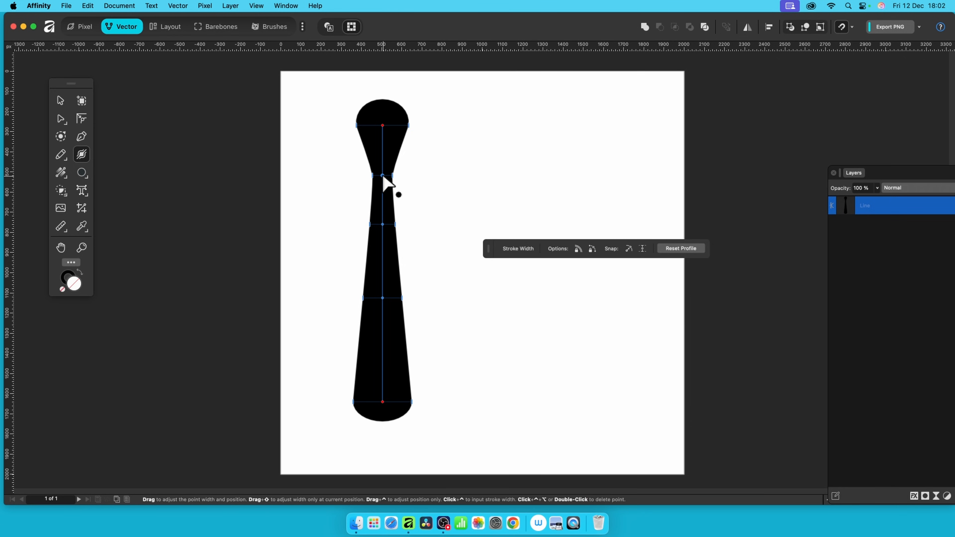
Step: Try sliding the narrow width point down and back up the line, both freely and with the second width option on
mouse_move(383, 176)
left_mouse_down()
mouse_move(384, 186)
mouse_move(378, 152)
mouse_move(399, 154)
mouse_move(390, 199)
mouse_move(397, 320)
left_mouse_up()
mouse_move(396, 331)
left_mouse_down()
mouse_move(403, 188)
mouse_move(392, 151)
left_mouse_up()
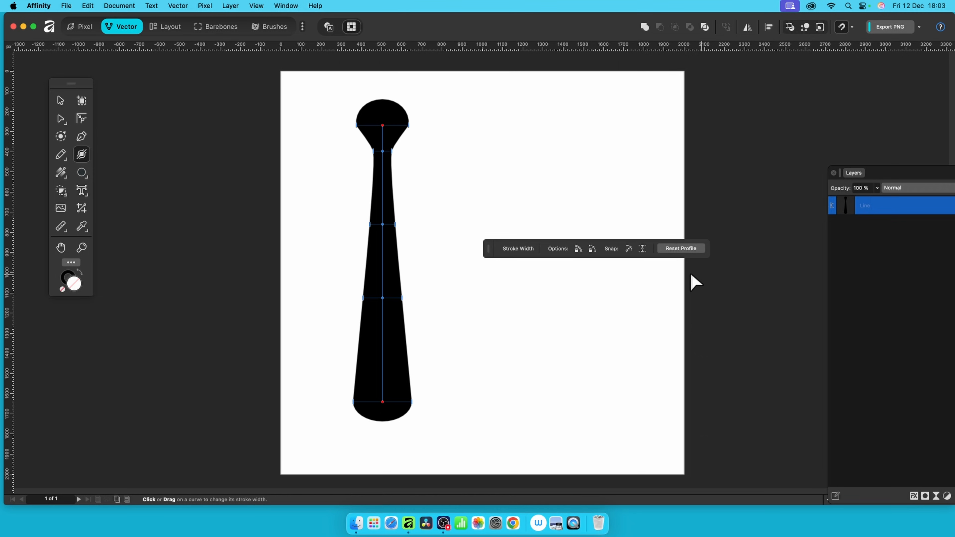
left_click(593, 249)
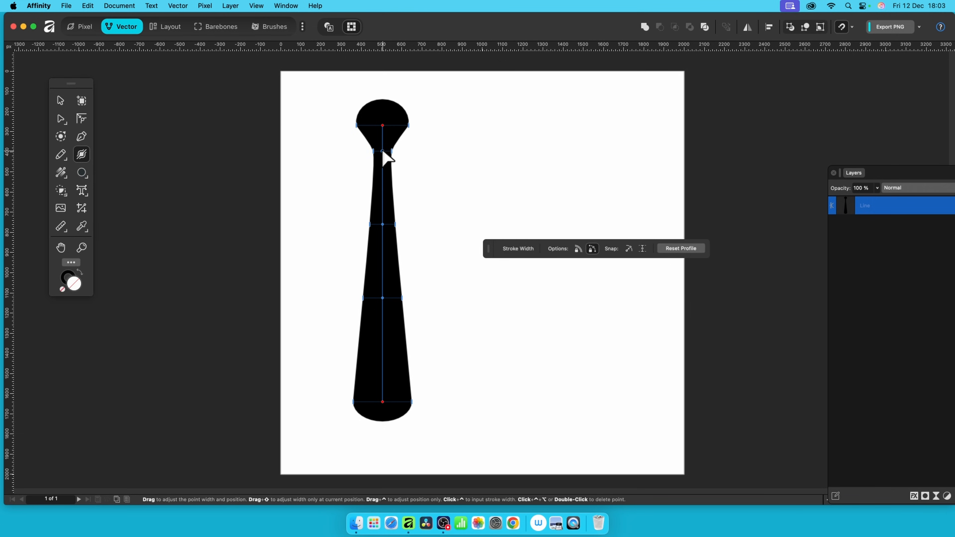
left_click_drag(384, 155, 380, 231)
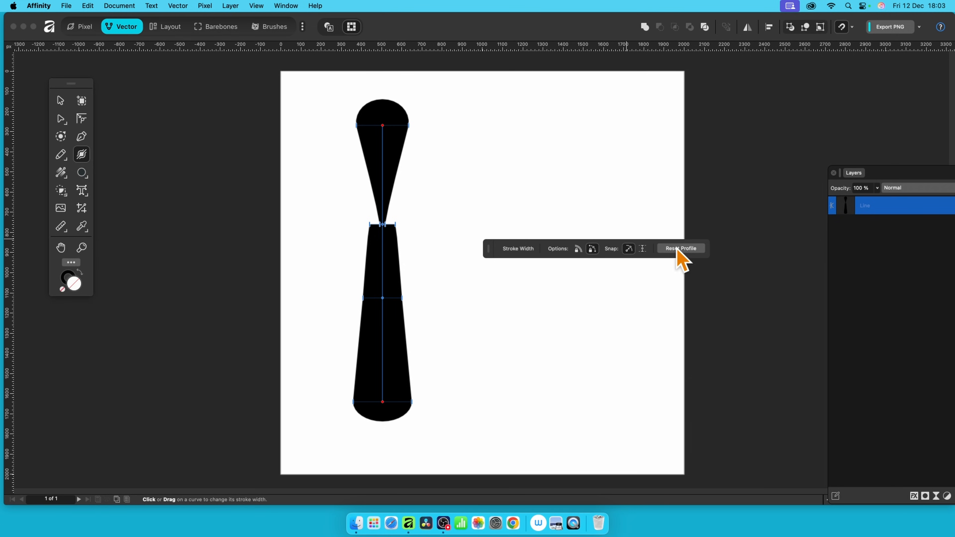
mouse_move(381, 224)
left_mouse_down()
mouse_move(382, 167)
mouse_move(382, 176)
mouse_move(360, 163)
mouse_move(370, 170)
mouse_move(362, 225)
mouse_move(374, 227)
mouse_move(381, 174)
left_mouse_up()
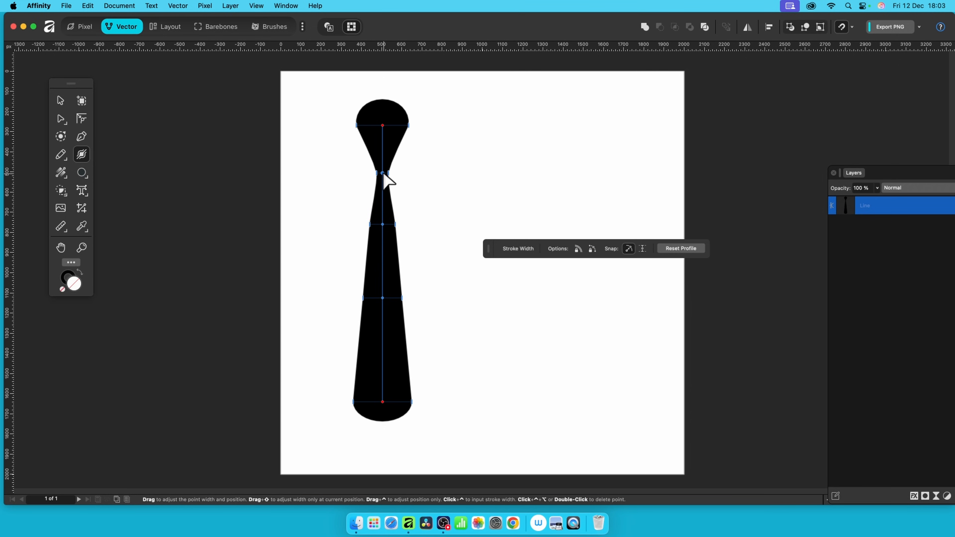
Step: Slide the narrow width point down to the line's middle with the first snap option on, and pinch it almost closed
mouse_move(384, 174)
left_mouse_down()
mouse_move(369, 213)
mouse_move(382, 265)
left_mouse_up()
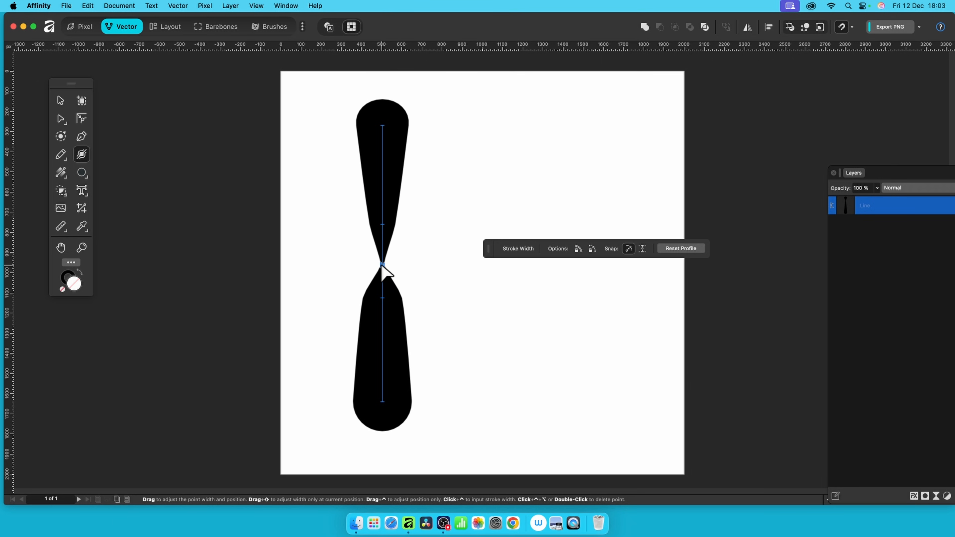
left_click_drag(382, 265, 374, 258)
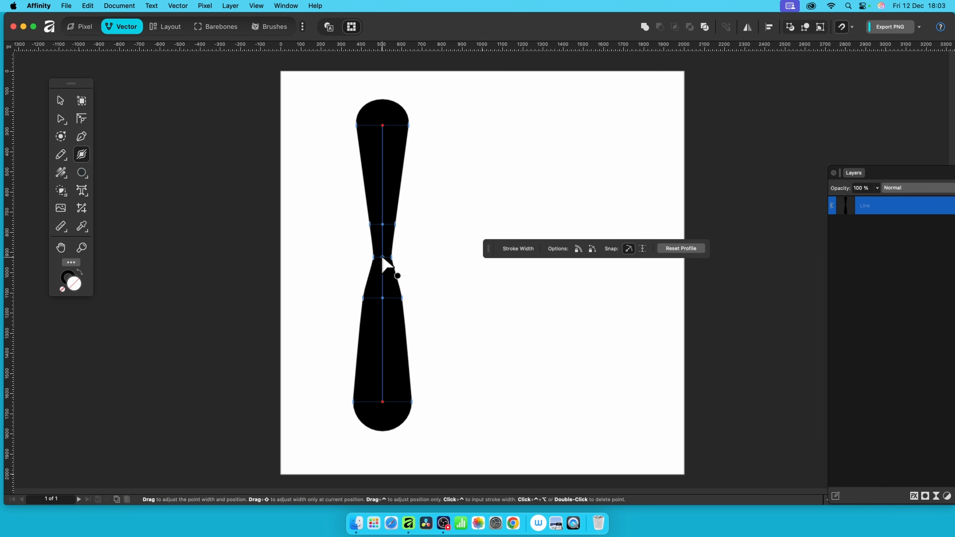
mouse_move(385, 259)
left_mouse_down()
mouse_move(387, 272)
mouse_move(389, 263)
left_mouse_up()
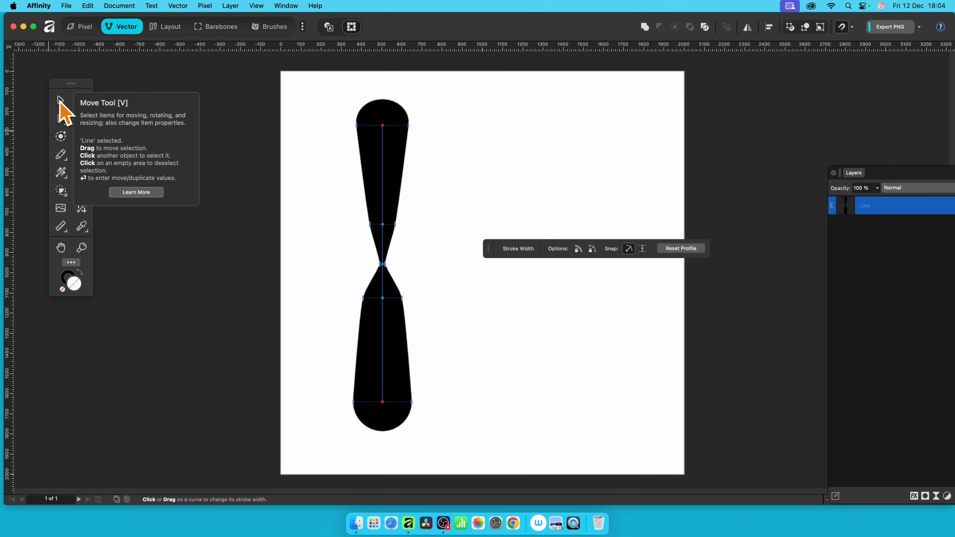
Step: Open the pressure graph in the line's stroke settings and save the current width shape as a profile
left_click(60, 101)
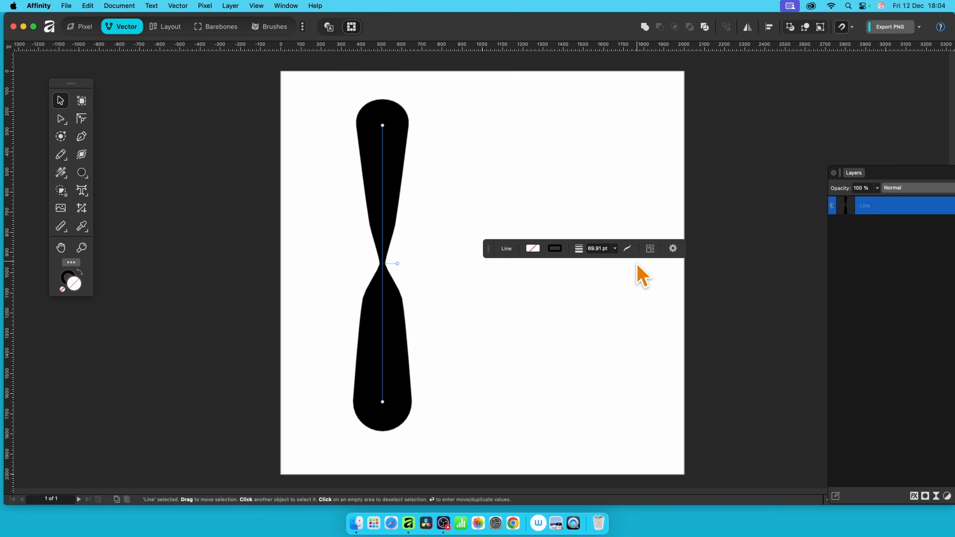
left_click(627, 248)
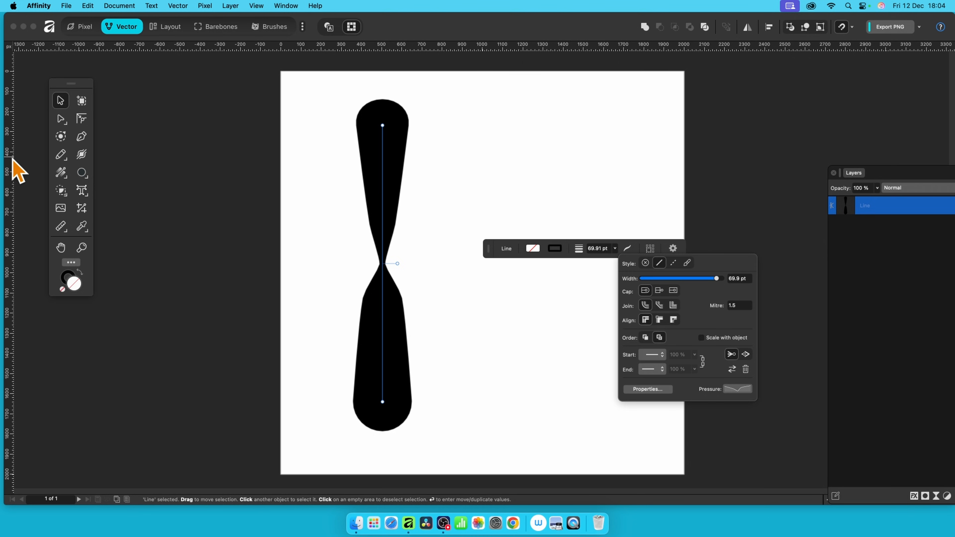
left_click(740, 389)
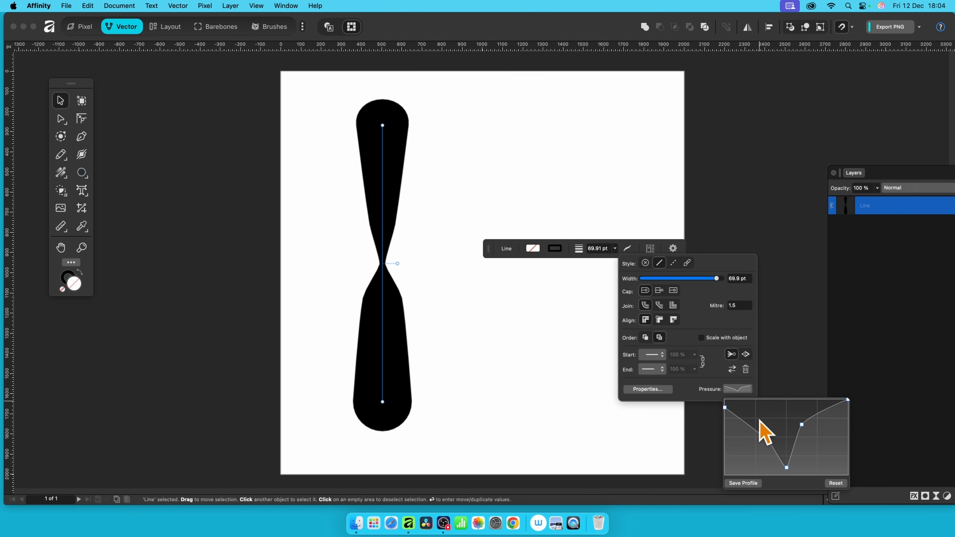
left_click(769, 442)
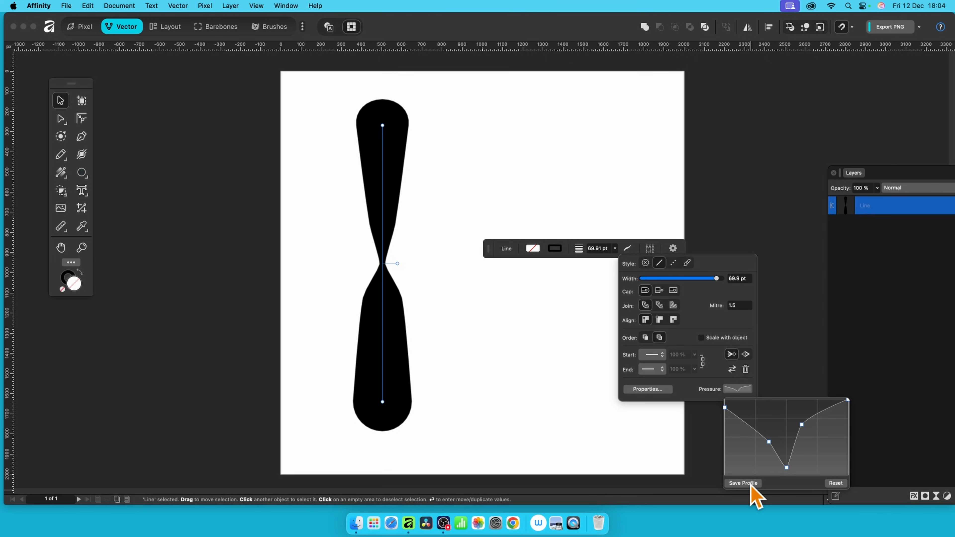
left_click(750, 484)
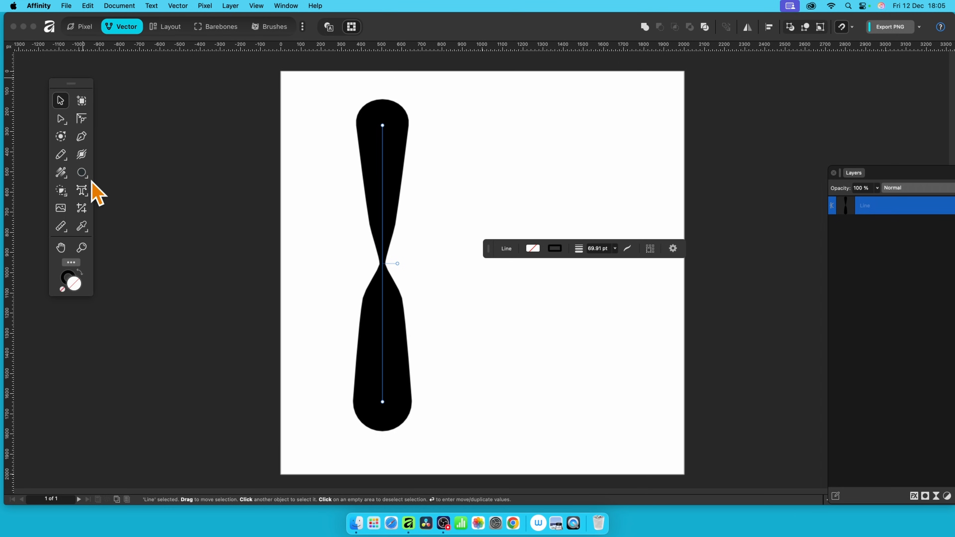
Step: Expand the line's stroke into a filled curve with Expand Stroke
left_click(82, 155)
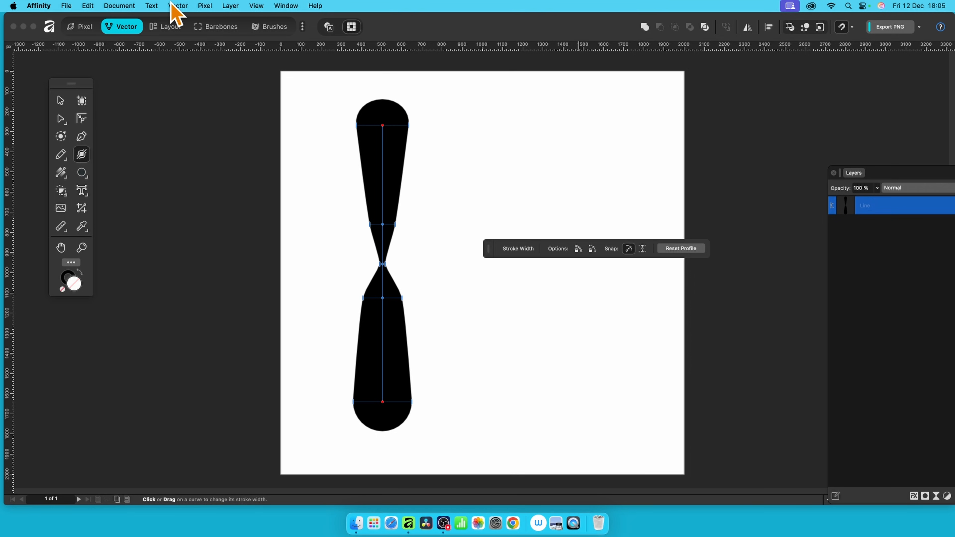
left_click(183, 5)
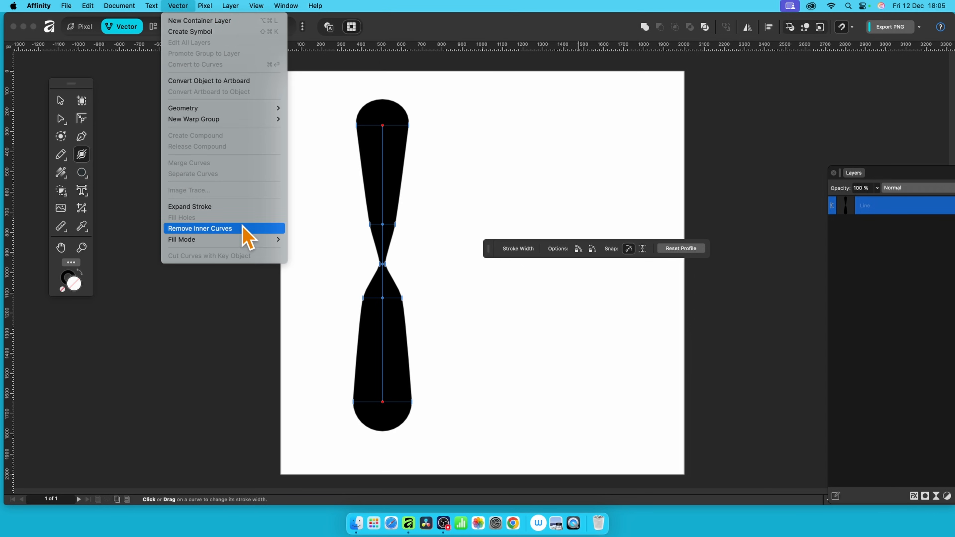
left_click(230, 207)
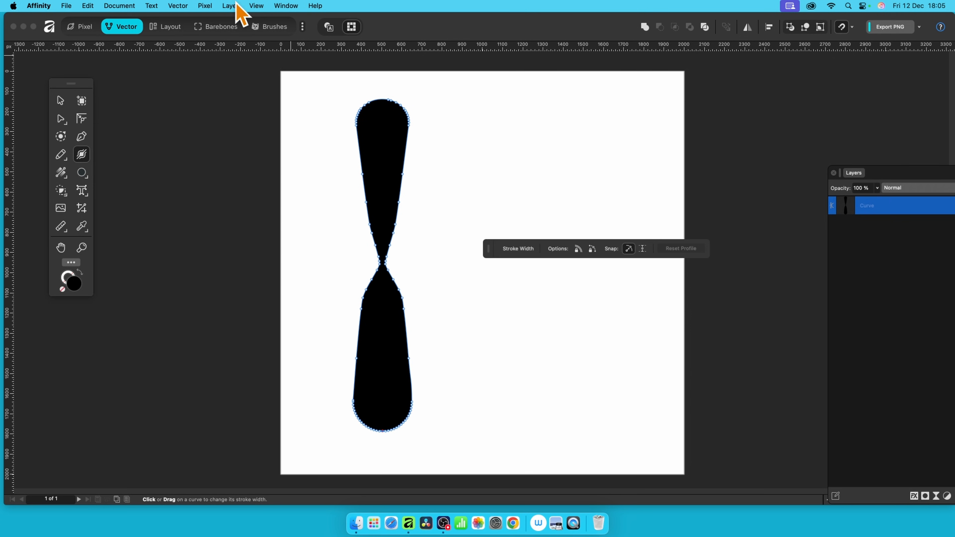
left_click(172, 6)
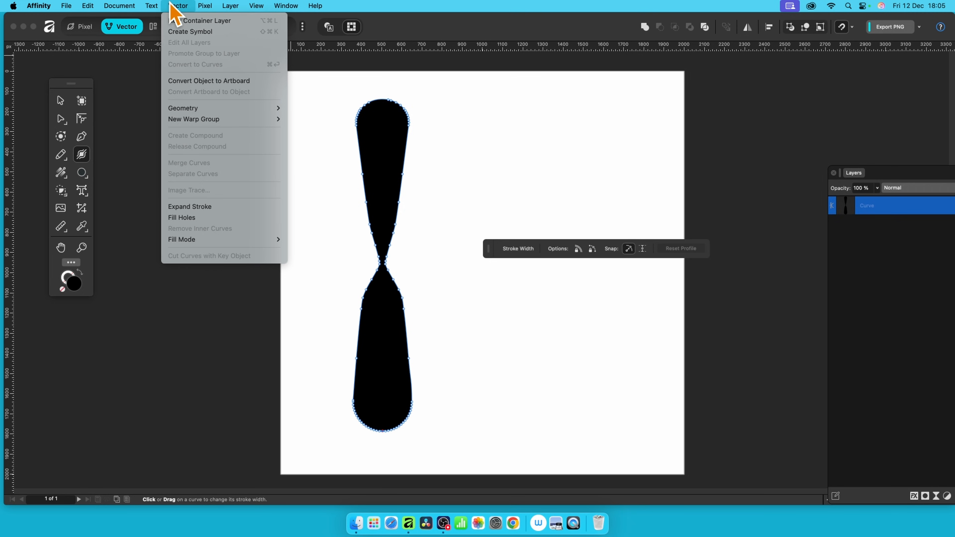
left_click(547, 160)
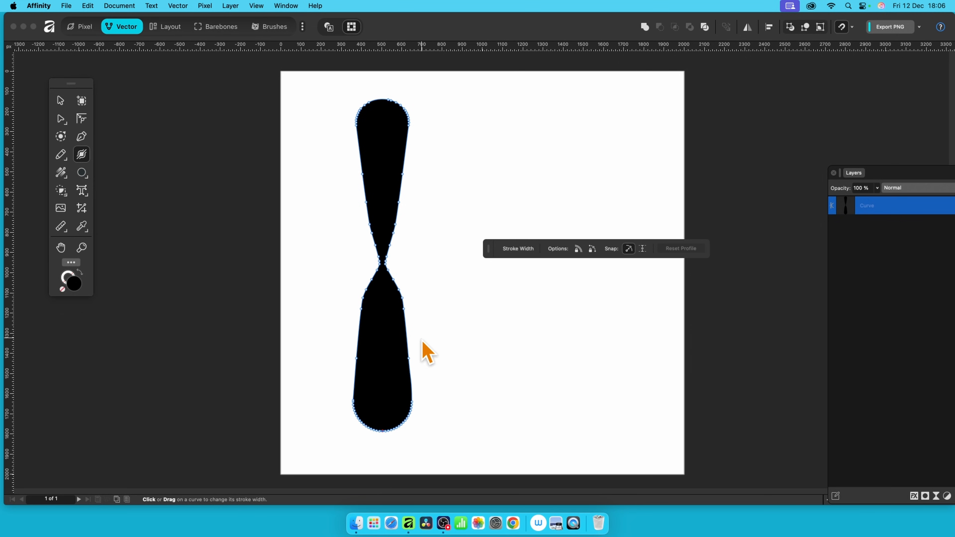
Step: Delete the expanded curve and draw a large ellipse about 1270 px wide and 1250 px high on the page
key("Delete")
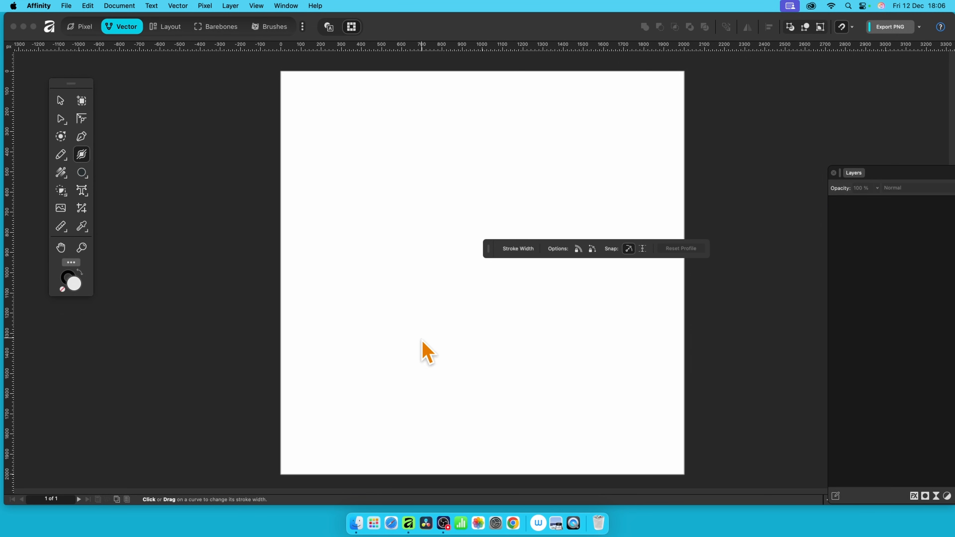
left_click(82, 172)
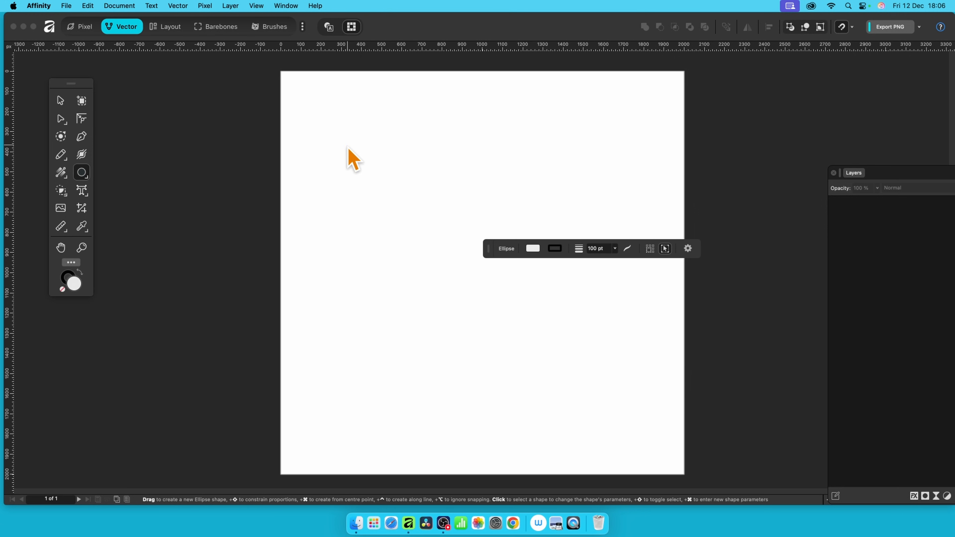
mouse_move(331, 139)
left_mouse_down()
mouse_move(420, 239)
mouse_move(588, 391)
left_mouse_up()
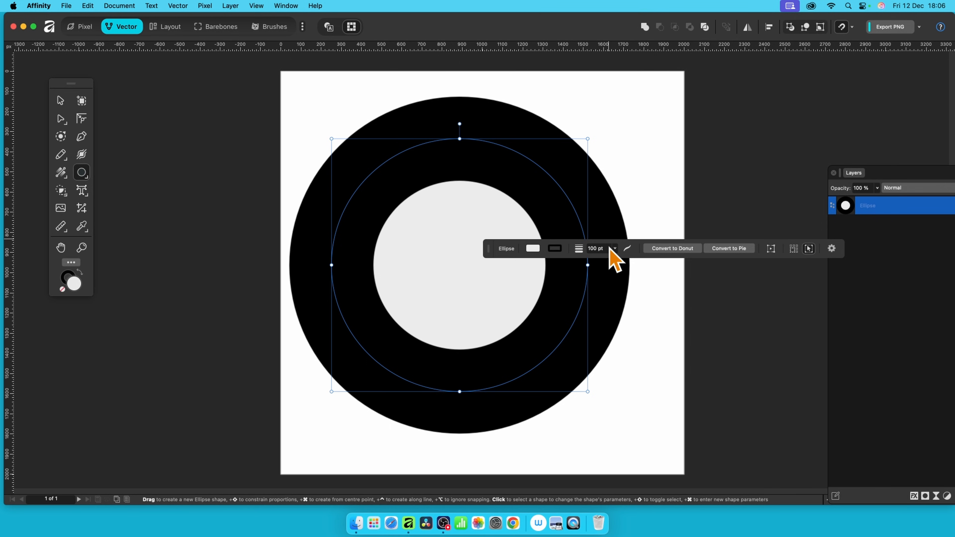
Step: Use Stroke Width to thin the ellipse's stroke at the top and left, and widen it at the right anchor
left_click(81, 153)
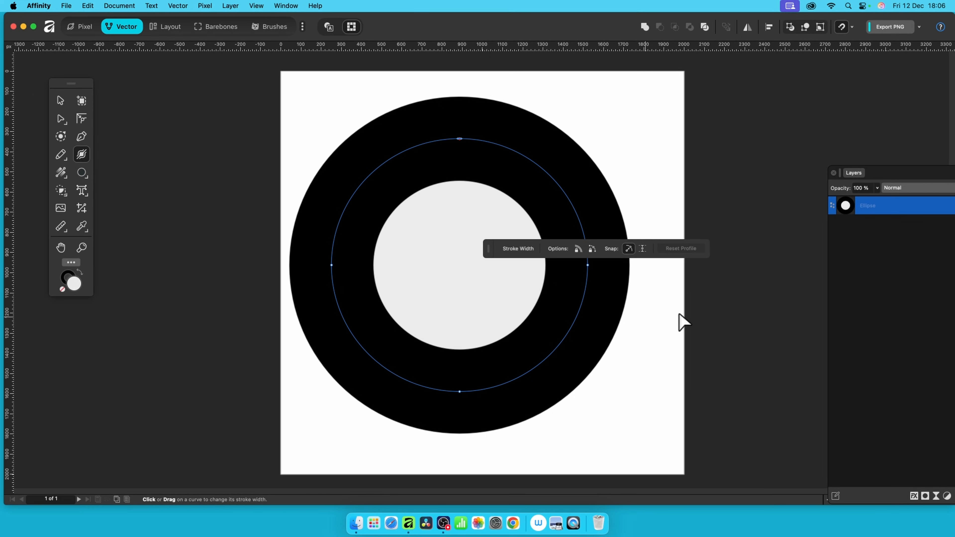
mouse_move(497, 247)
left_mouse_down()
mouse_move(609, 122)
mouse_move(578, 92)
left_mouse_up()
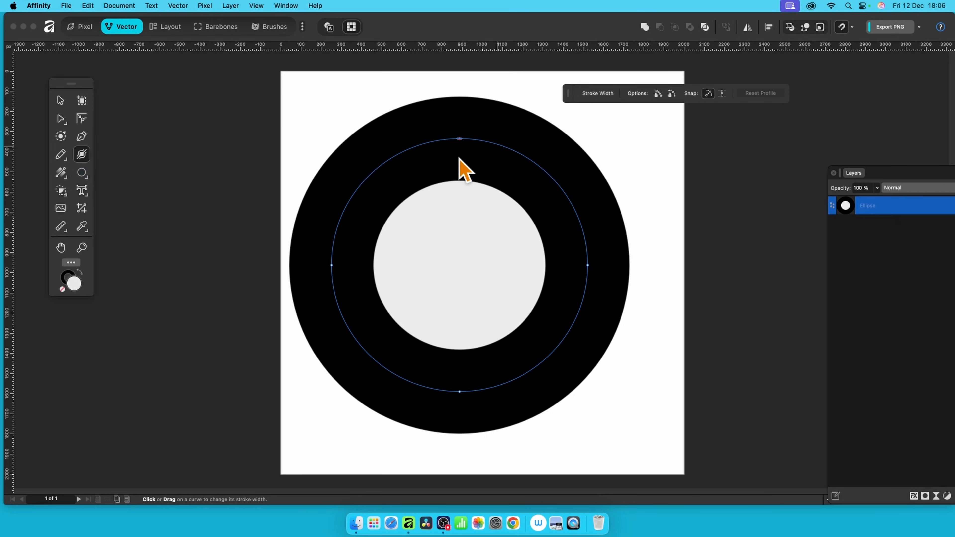
left_click_drag(459, 139, 462, 172)
mouse_move(332, 268)
left_mouse_down()
mouse_move(448, 265)
mouse_move(335, 264)
left_mouse_up()
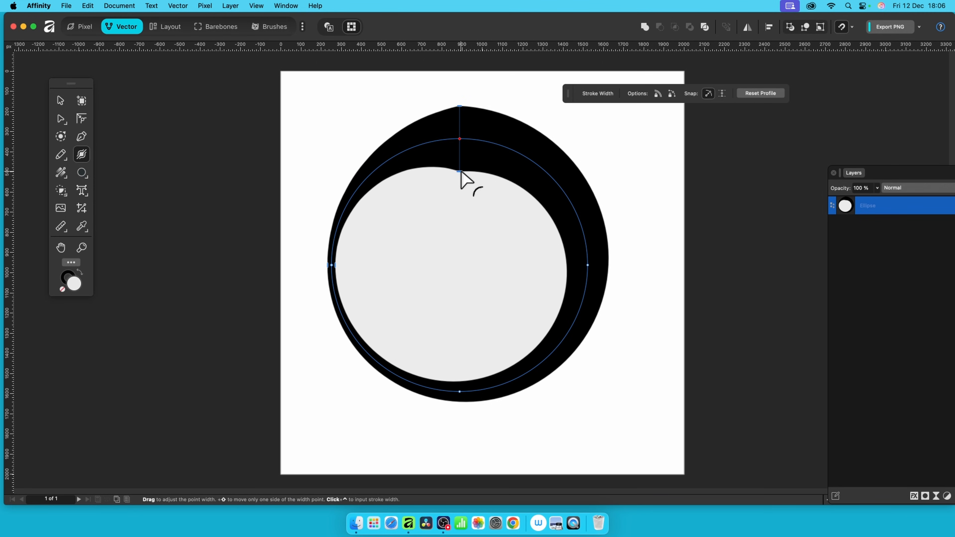
mouse_move(461, 172)
left_mouse_down()
mouse_move(462, 207)
mouse_move(476, 145)
left_mouse_up()
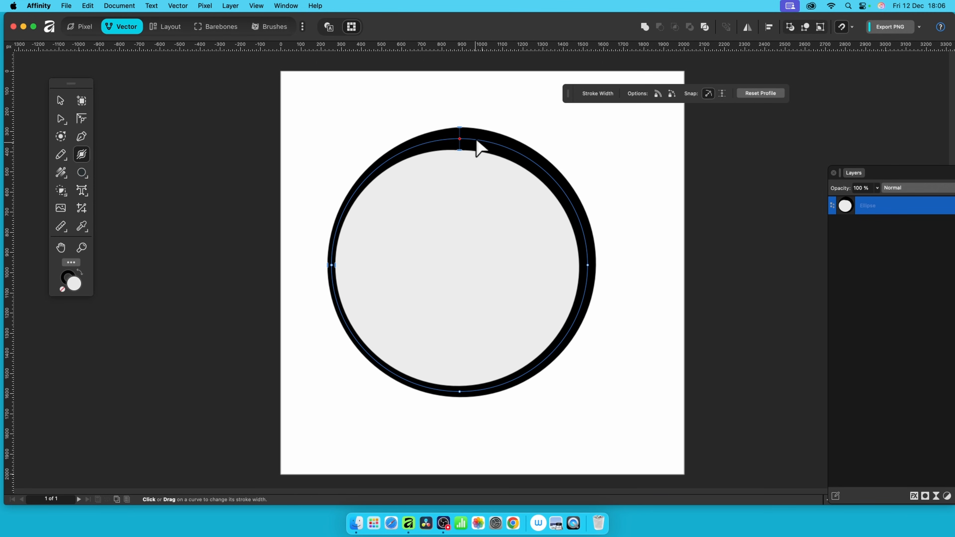
left_click(594, 266)
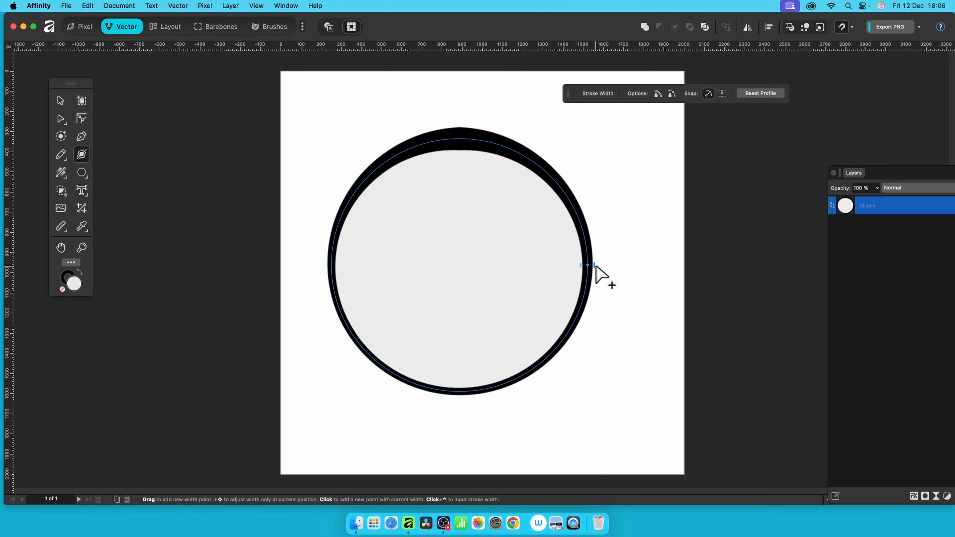
mouse_move(595, 266)
left_mouse_down()
mouse_move(614, 271)
mouse_move(604, 267)
left_mouse_up()
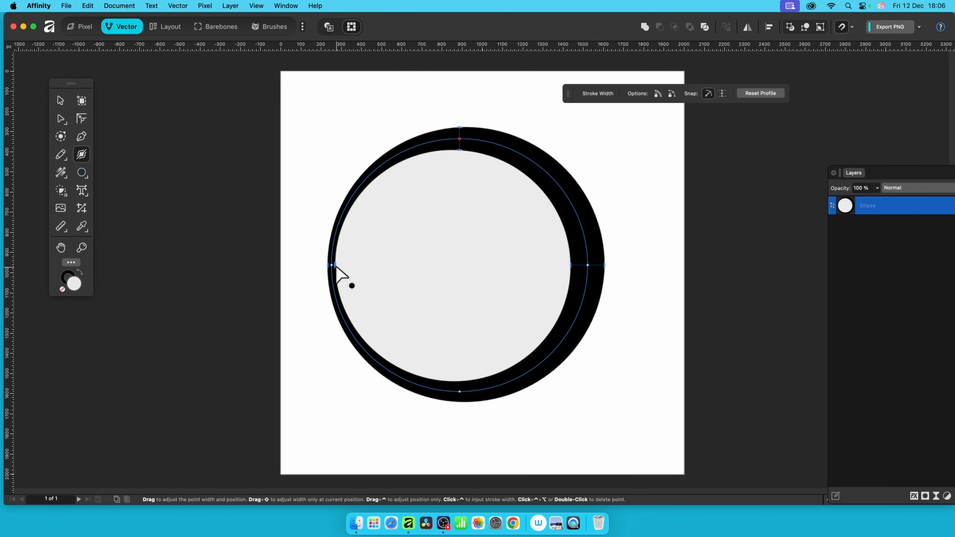
Step: Widen the ellipse's left width point and slide it up the curve to the upper left
left_click_drag(337, 268, 349, 272)
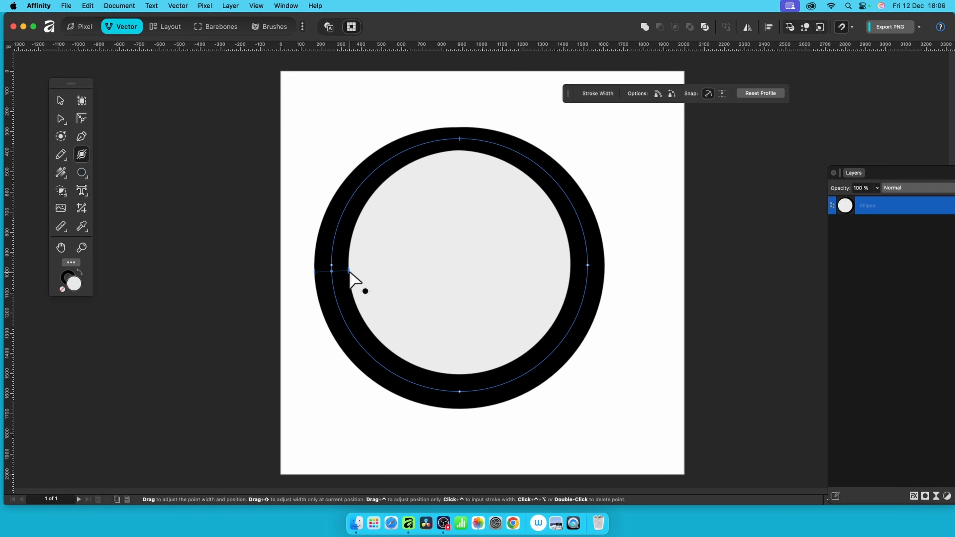
left_click_drag(349, 272, 353, 260)
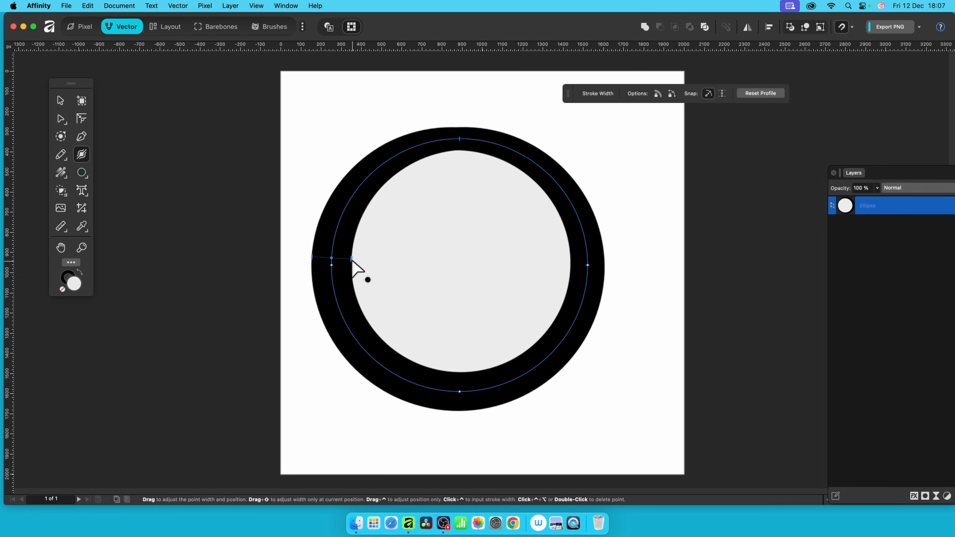
mouse_move(352, 260)
left_mouse_down()
mouse_move(345, 287)
mouse_move(356, 311)
mouse_move(349, 267)
mouse_move(363, 221)
mouse_move(356, 307)
mouse_move(371, 336)
mouse_move(357, 222)
mouse_move(384, 169)
mouse_move(388, 198)
mouse_move(404, 173)
mouse_move(474, 154)
mouse_move(390, 155)
mouse_move(328, 191)
mouse_move(420, 156)
mouse_move(504, 160)
mouse_move(360, 173)
mouse_move(420, 149)
mouse_move(391, 160)
left_mouse_up()
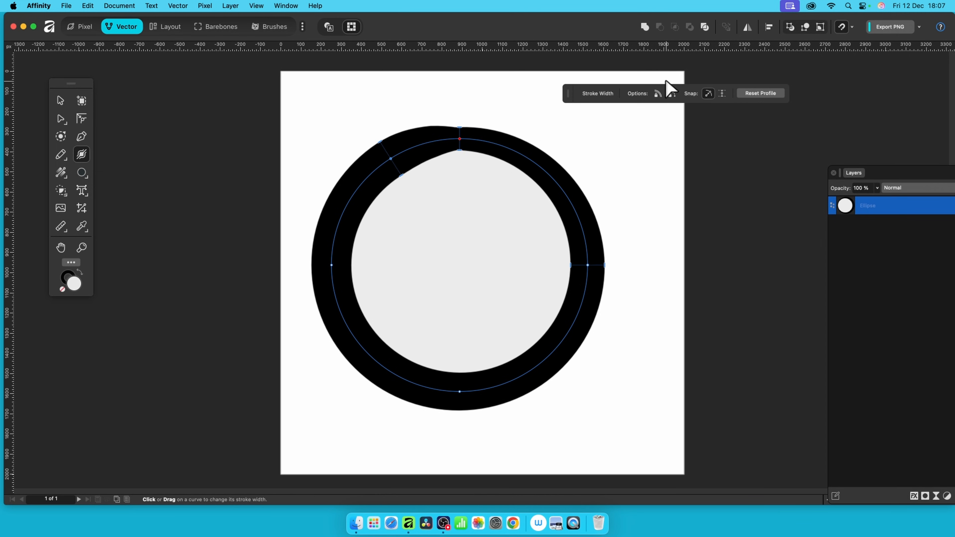
Step: Try sliding the upper-left width point to the ellipse's top and back with the second width option on, and turn the option off
left_click(671, 94)
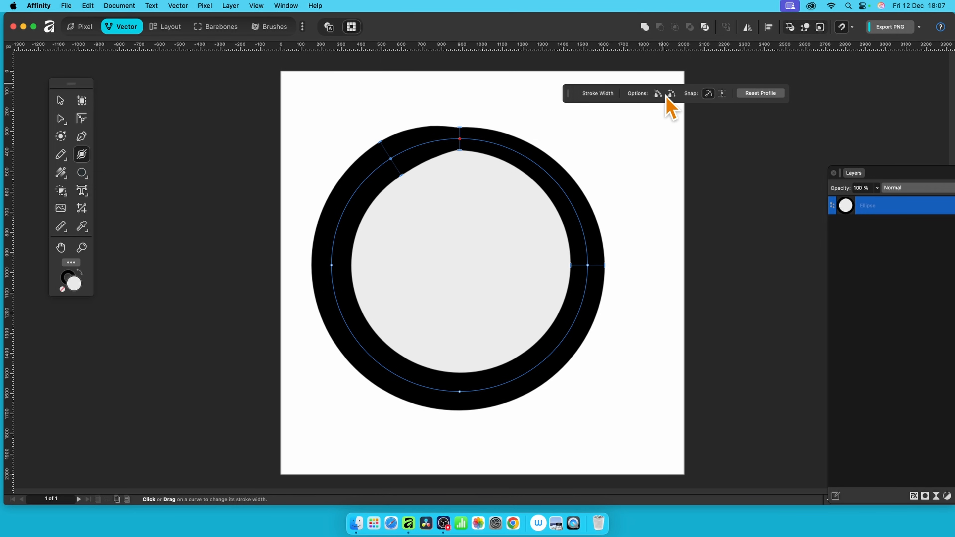
right_click(403, 175)
left_click(385, 185)
mouse_move(401, 175)
left_mouse_down()
mouse_move(464, 162)
mouse_move(405, 162)
mouse_move(470, 163)
mouse_move(372, 173)
mouse_move(461, 160)
left_mouse_up()
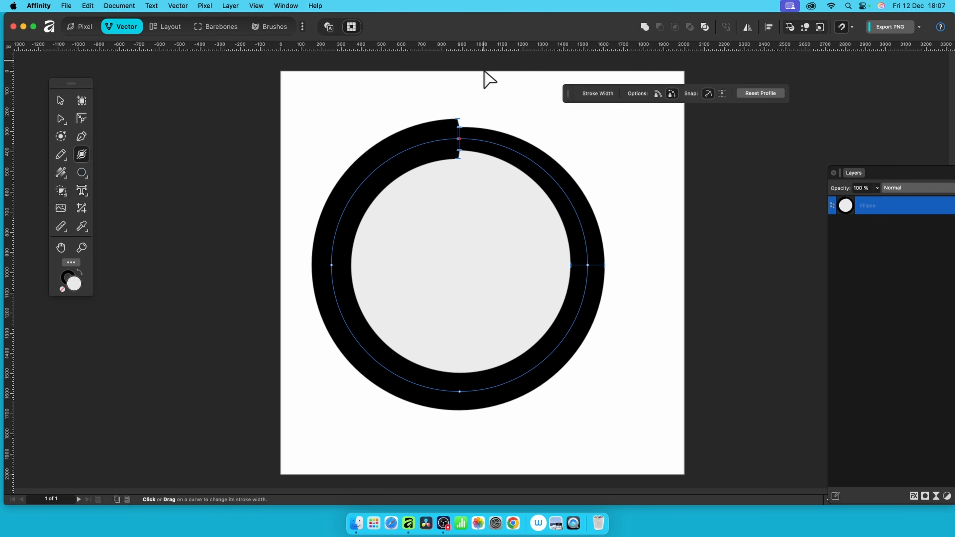
left_click_drag(454, 142, 374, 170)
left_click(673, 95)
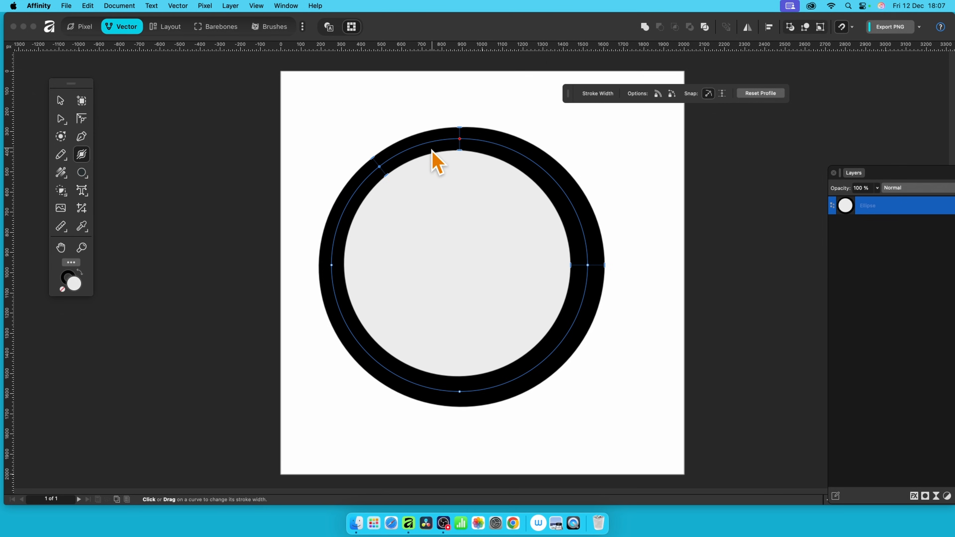
Step: Try widening width points at the ellipse's upper left and at its left anchor, deleting each one after the trial
left_click_drag(387, 174, 397, 184)
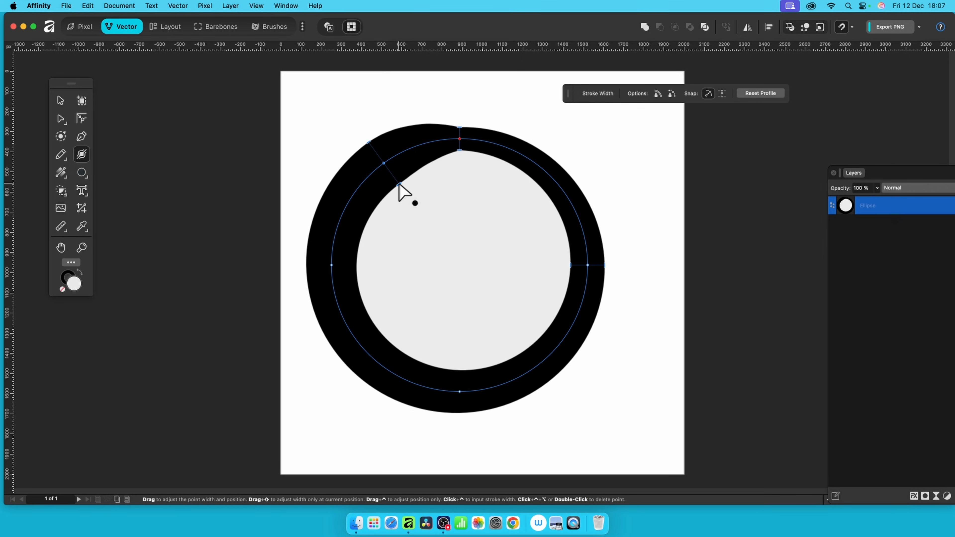
left_click_drag(399, 184, 400, 185)
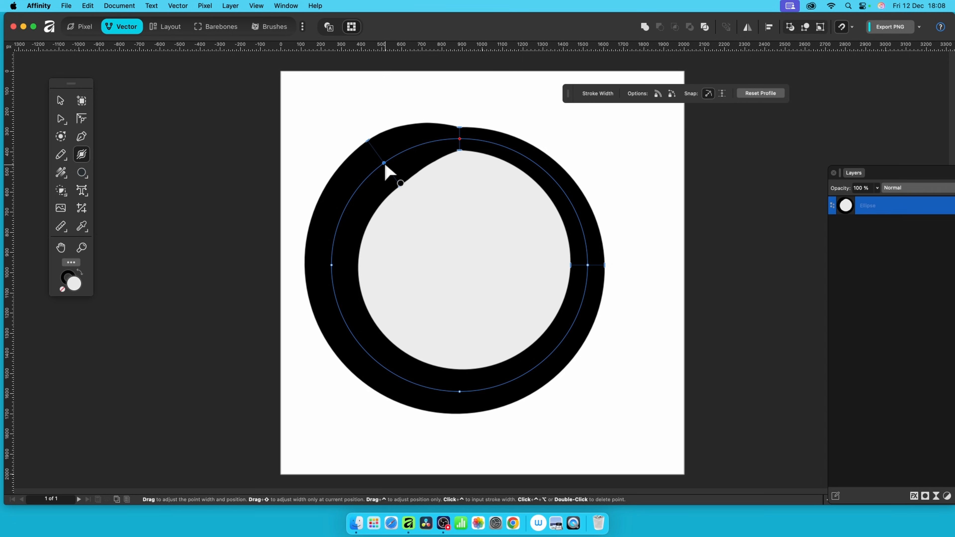
key("super+z")
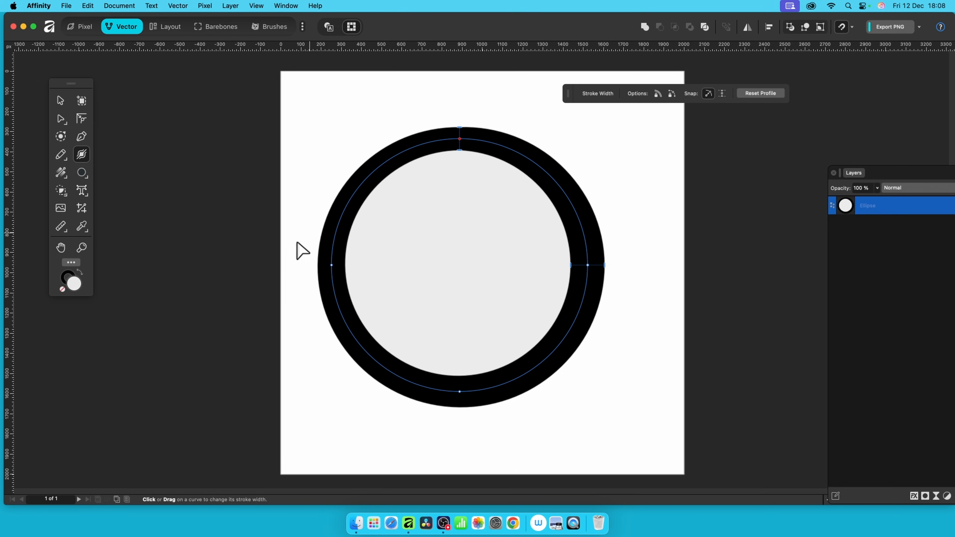
left_click_drag(331, 266, 367, 282)
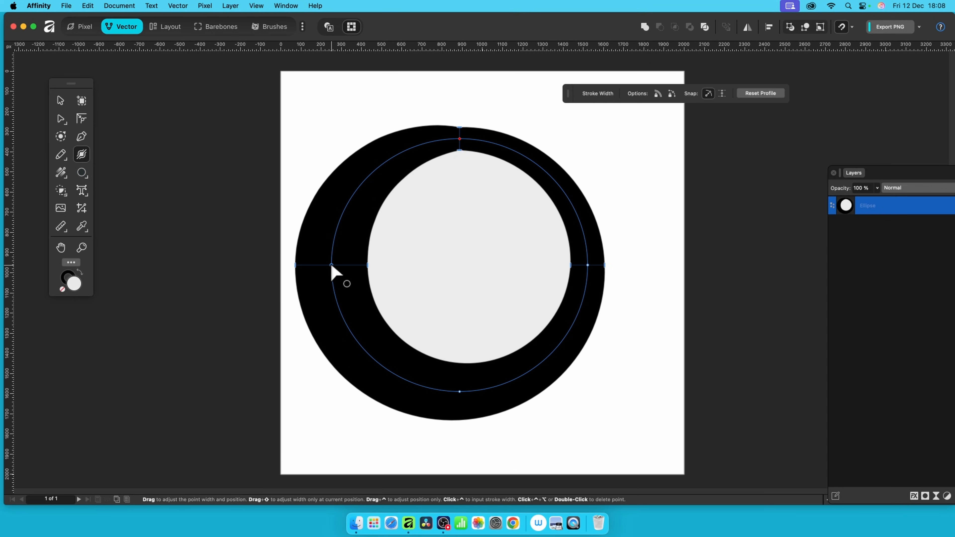
double_click(331, 266)
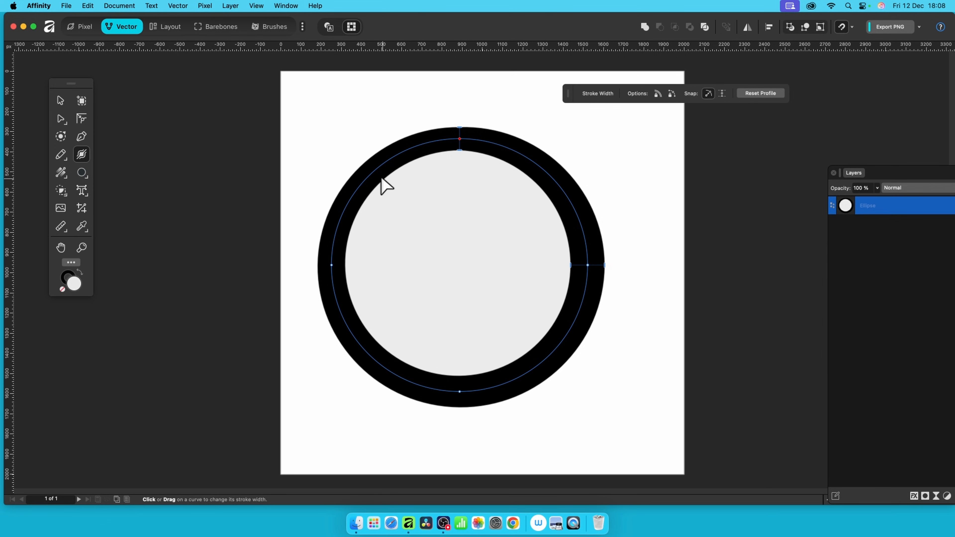
Step: Add two width points at the current width on the ellipse's upper left, and widen the stroke at its left anchor
left_click(372, 173)
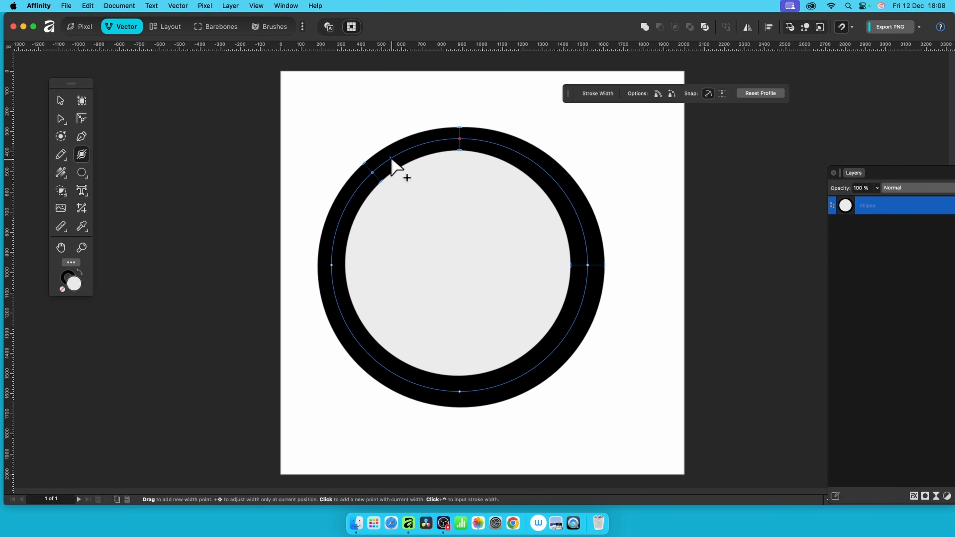
mouse_move(399, 155)
left_mouse_down()
mouse_move(405, 151)
mouse_move(422, 183)
left_mouse_up()
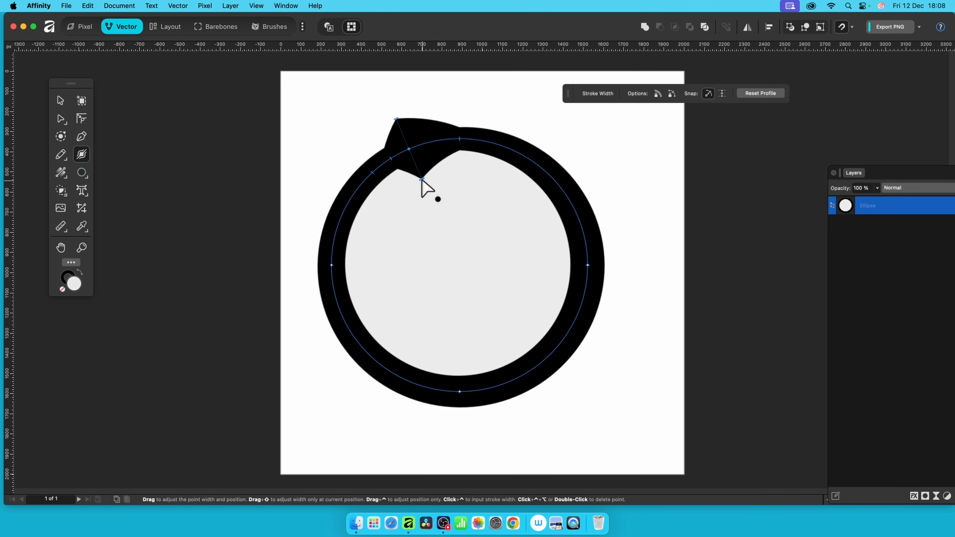
double_click(409, 149)
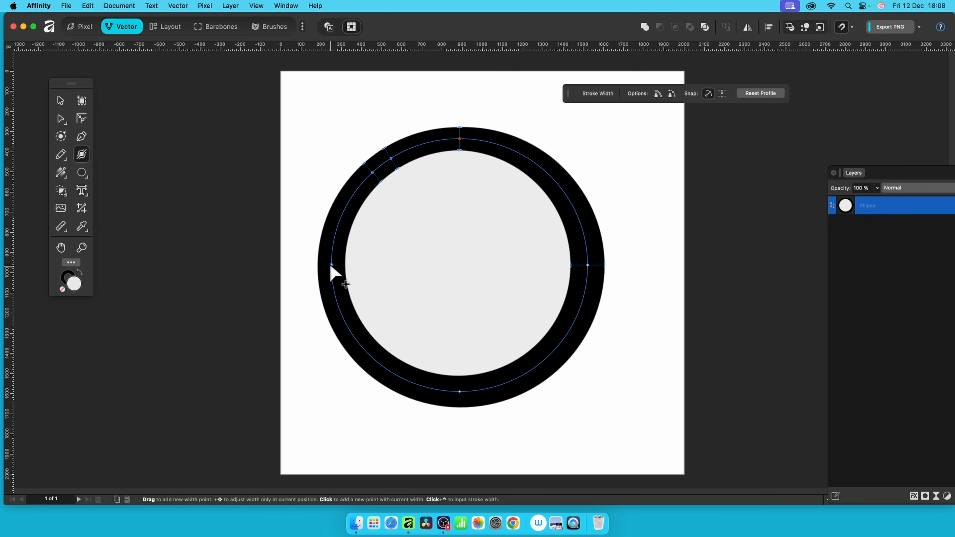
mouse_move(331, 268)
left_mouse_down()
mouse_move(337, 292)
mouse_move(358, 305)
mouse_move(384, 297)
mouse_move(360, 297)
left_mouse_up()
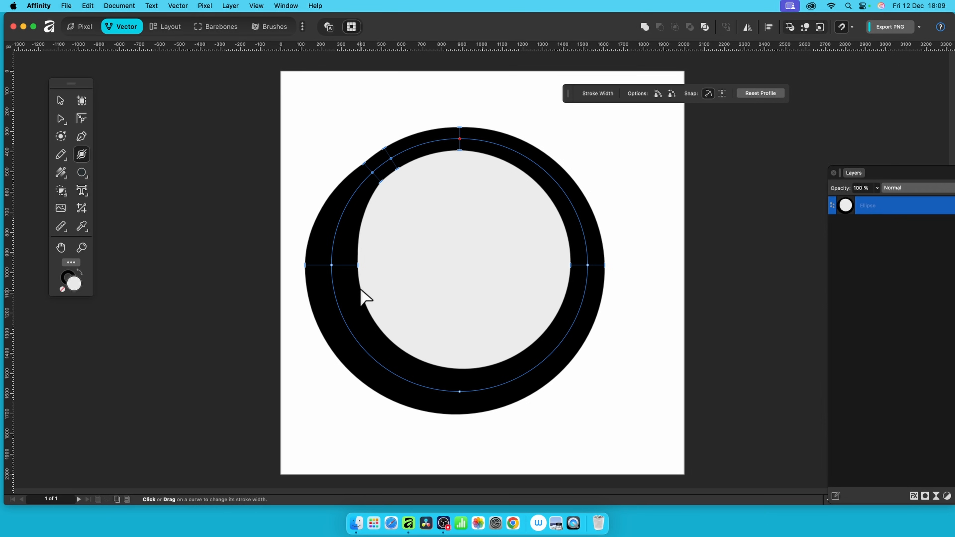
Step: Show the Assets panel, make it taller and switch it to the Default category
left_click(289, 8)
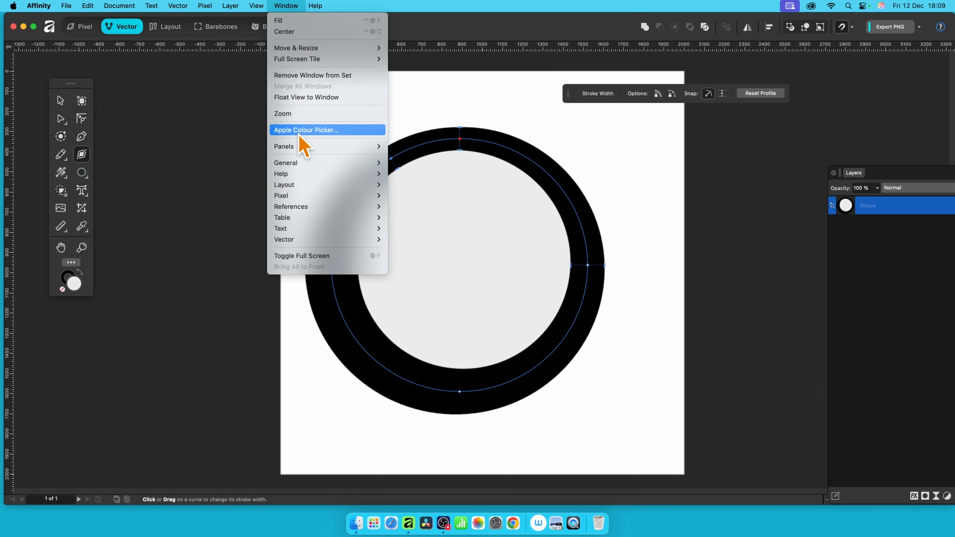
mouse_move(302, 148)
left_click(404, 159)
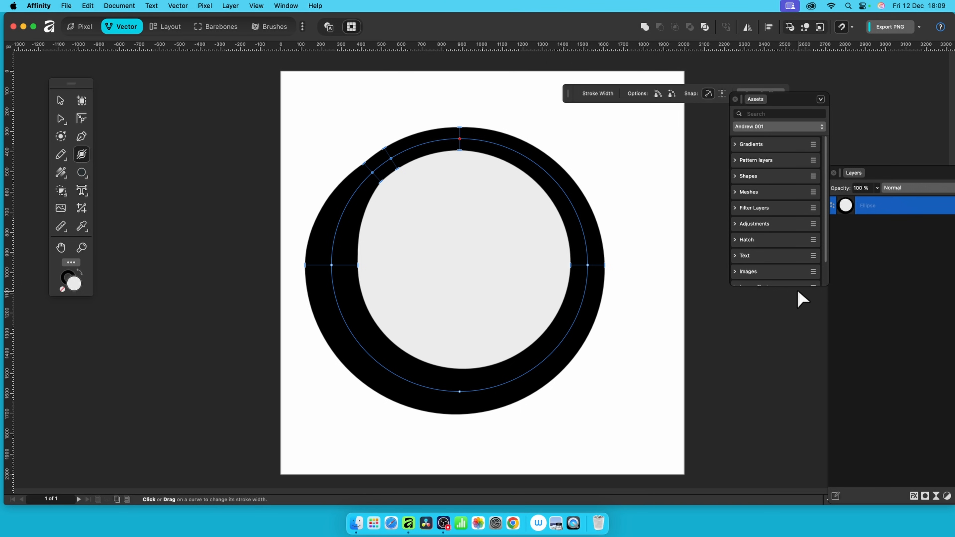
left_click_drag(797, 284, 793, 378)
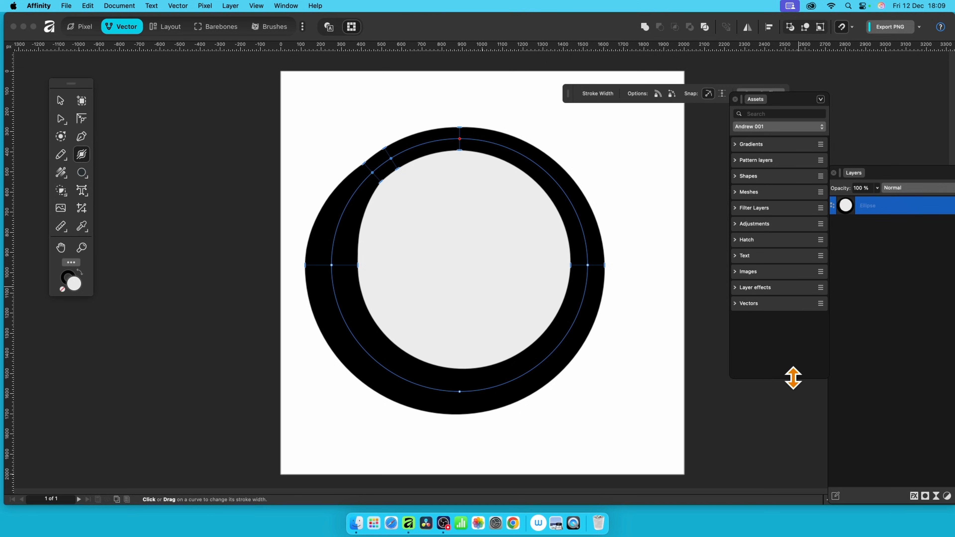
left_click(773, 127)
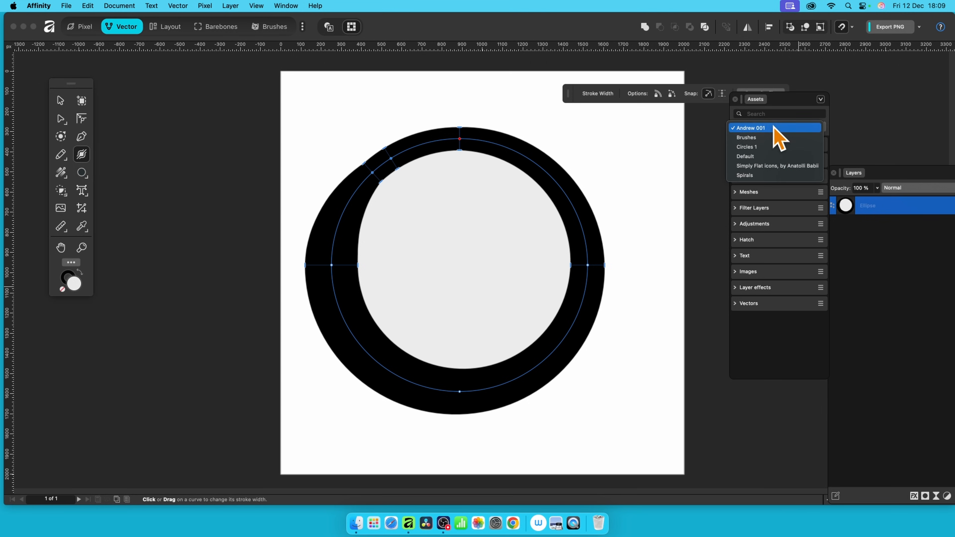
left_click(773, 128)
left_click(772, 128)
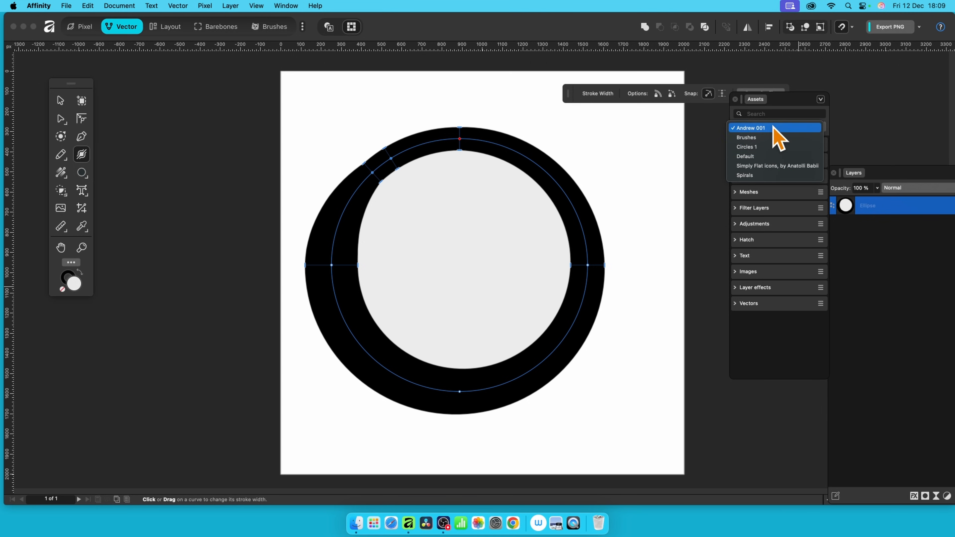
left_click(768, 157)
Step: Add the selected ellipse to the Assets group of the Default category and expand the group
left_click(820, 144)
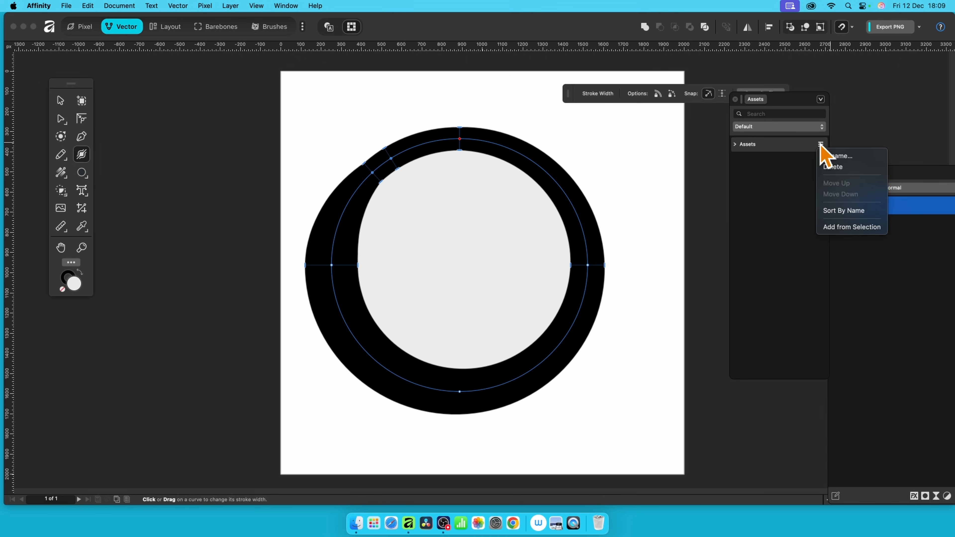
left_click(831, 227)
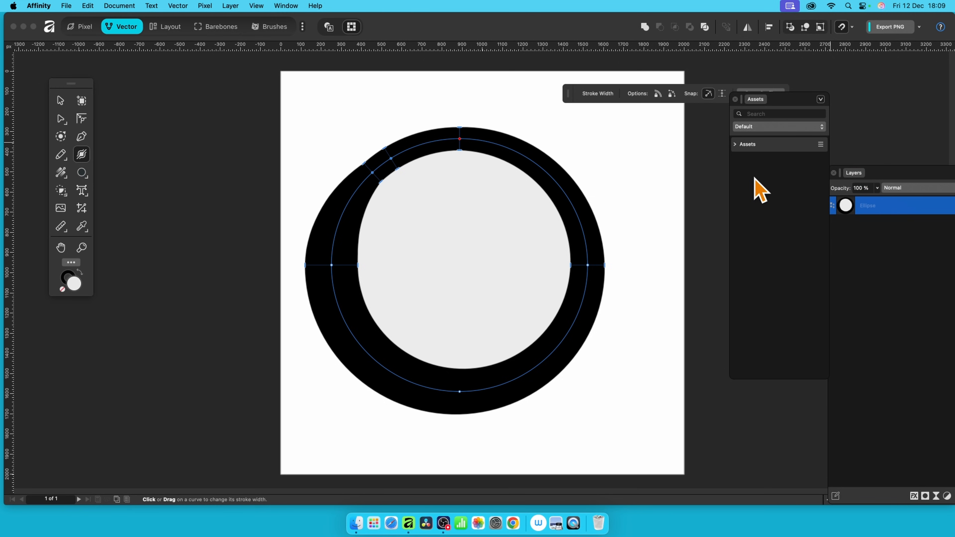
left_click(735, 144)
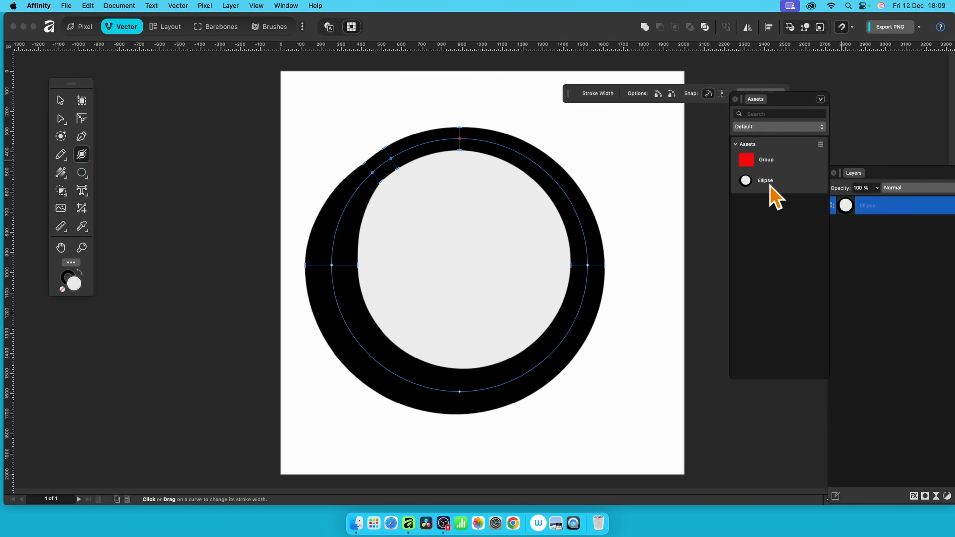
Step: Try placing two copies of the saved Ellipse asset on the page, and undo both placements
left_click_drag(767, 184, 607, 260)
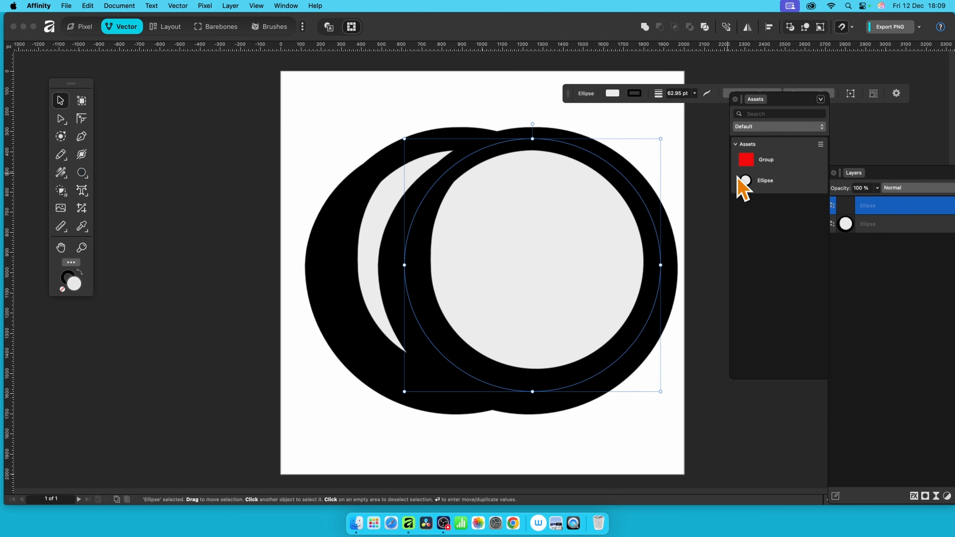
left_click_drag(742, 182, 501, 231)
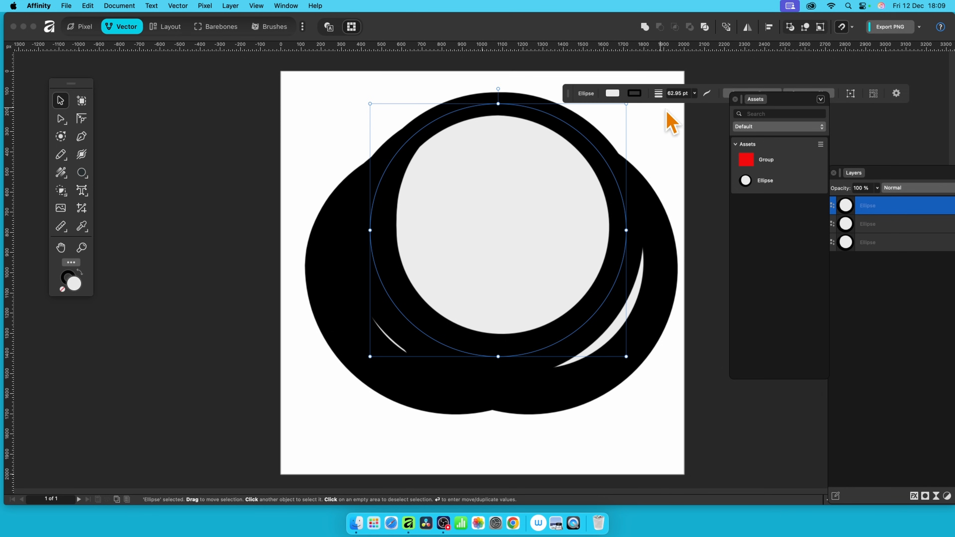
key("super+z")
key("super+z")
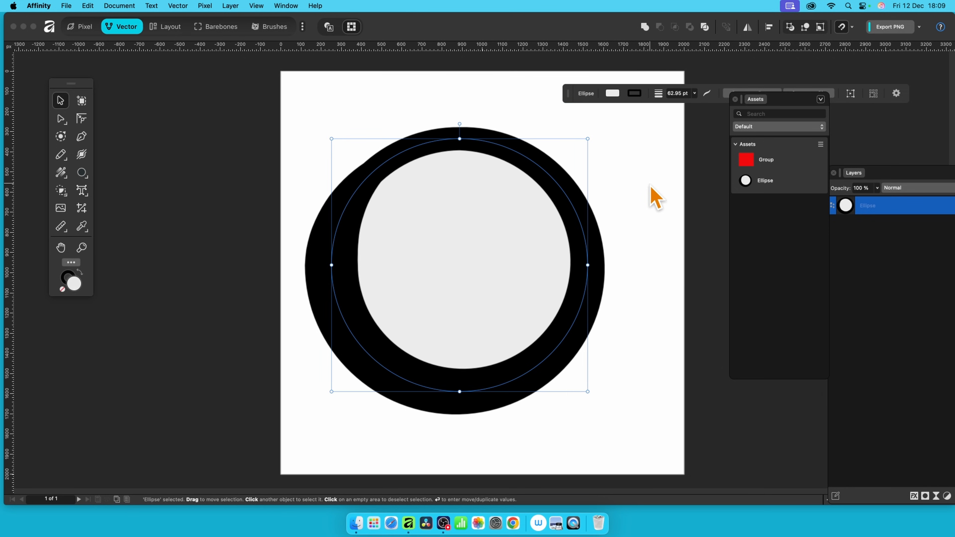
Step: Dismiss the Move / Duplicate settings without applying them and clear the ellipse from the page
key("Return")
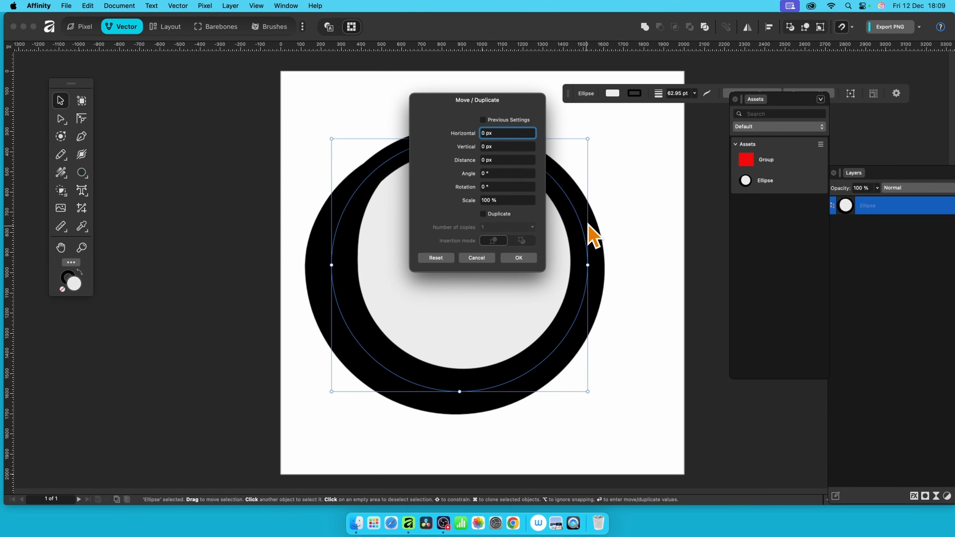
left_click(484, 258)
key("super+z")
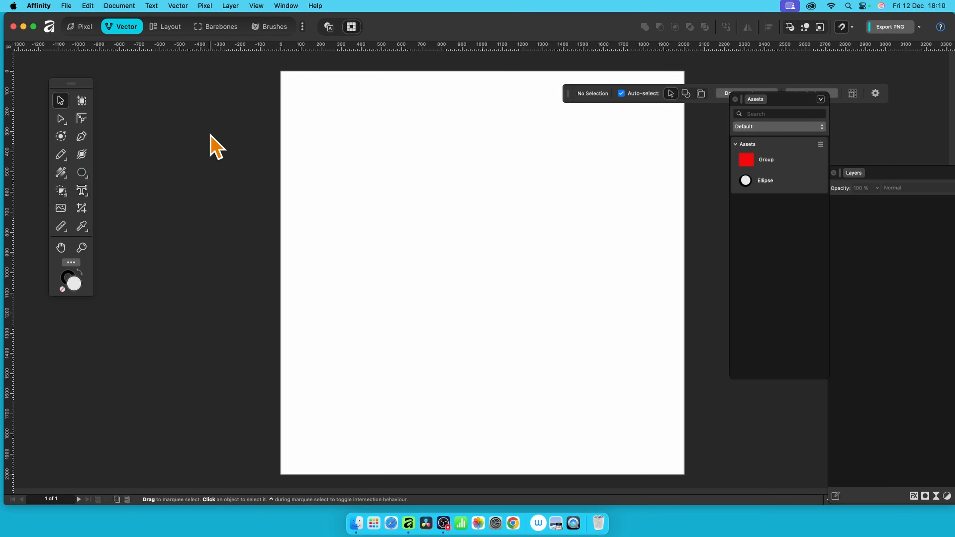
Step: Draw a wavy freehand curve across the page with the Pencil tool and widen its first upward slope to about 15.8 pt with Stroke Width
left_click(64, 160)
left_click(101, 158)
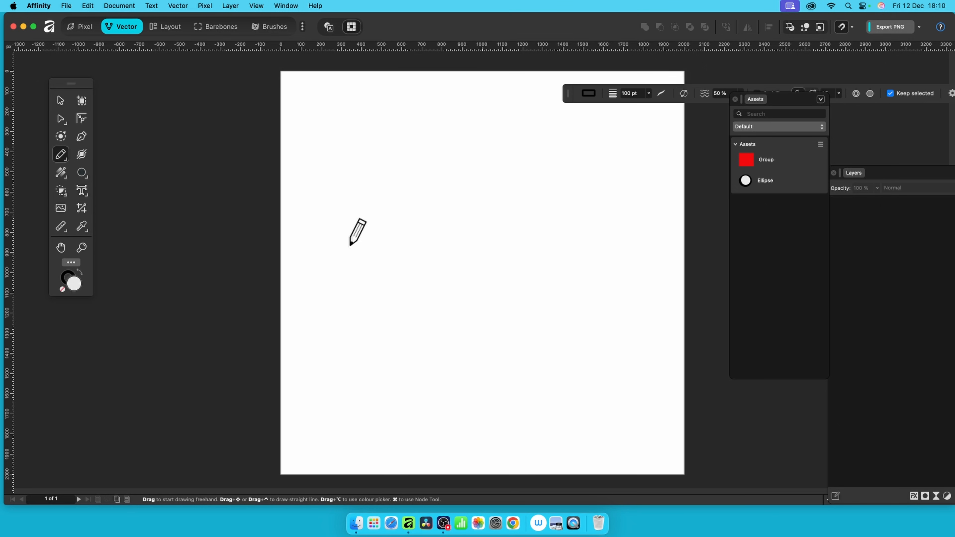
mouse_move(341, 267)
left_mouse_down()
mouse_move(358, 211)
mouse_move(537, 231)
mouse_move(672, 176)
left_mouse_up()
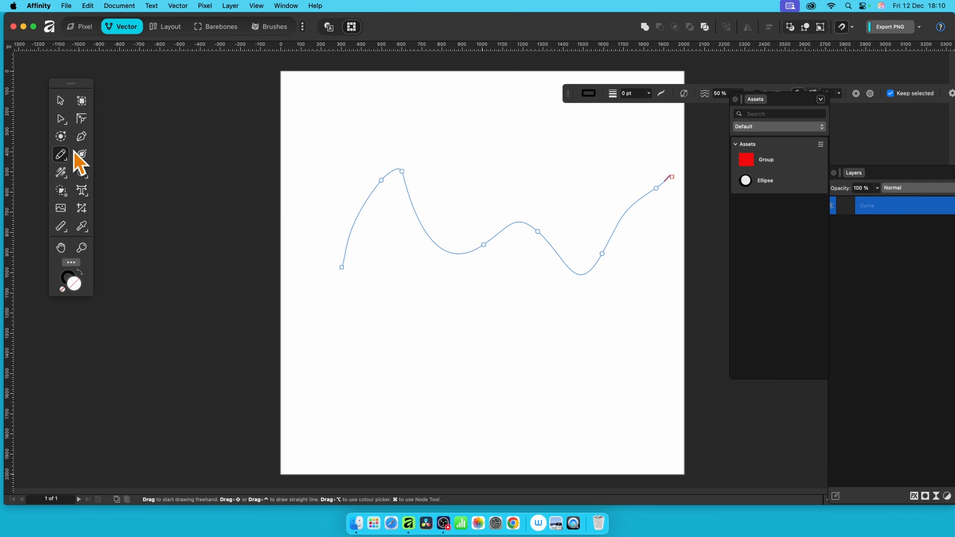
left_click(82, 154)
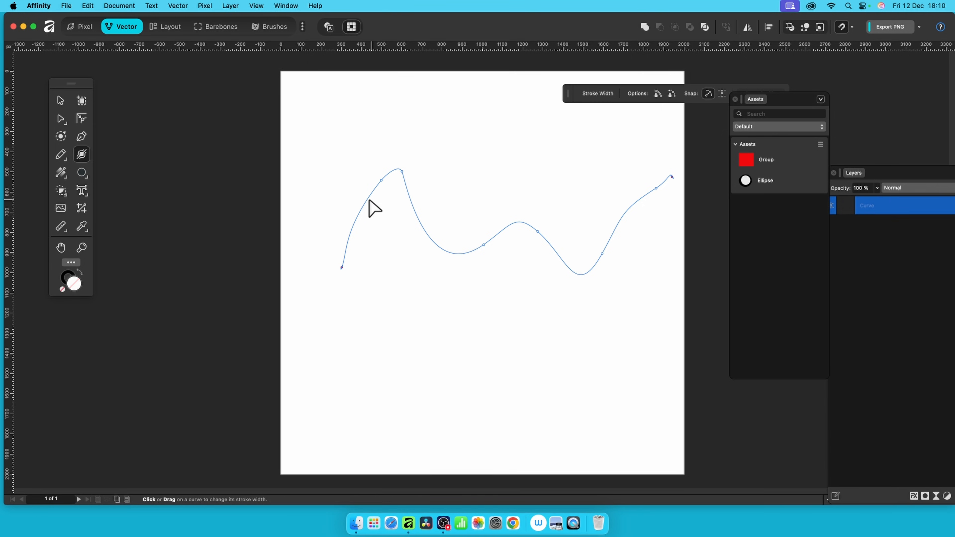
left_click_drag(366, 199, 371, 205)
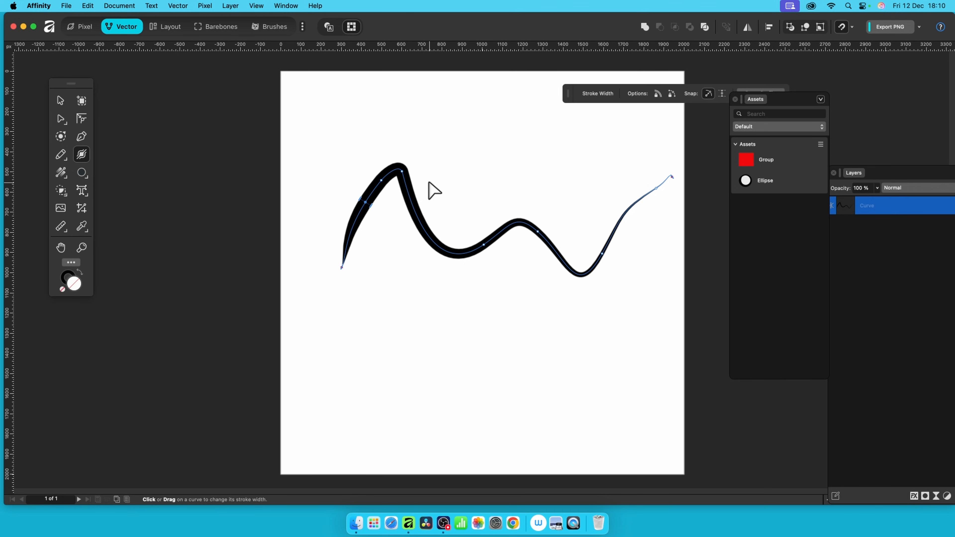
Step: Show the Appearance panel beside the page and close the Assets panel
left_click(290, 5)
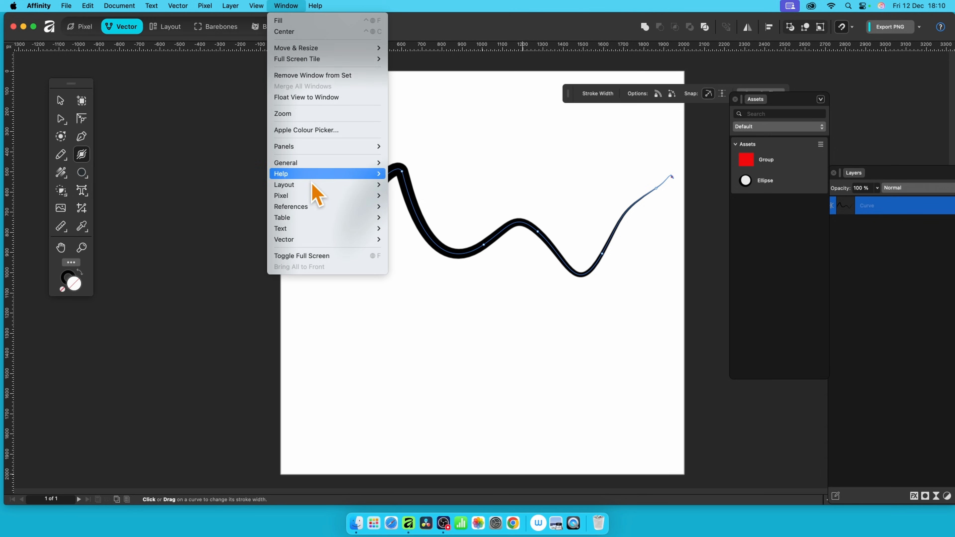
mouse_move(323, 243)
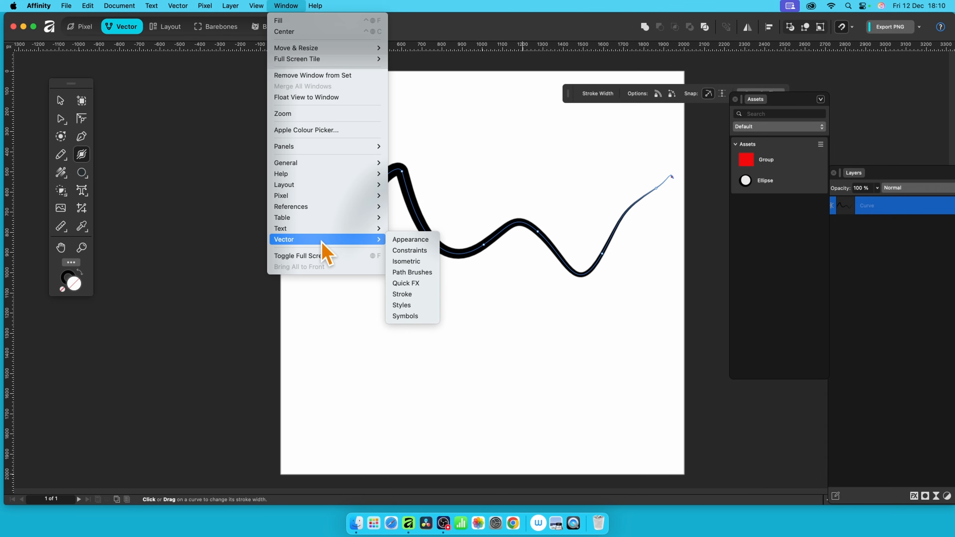
left_click(409, 241)
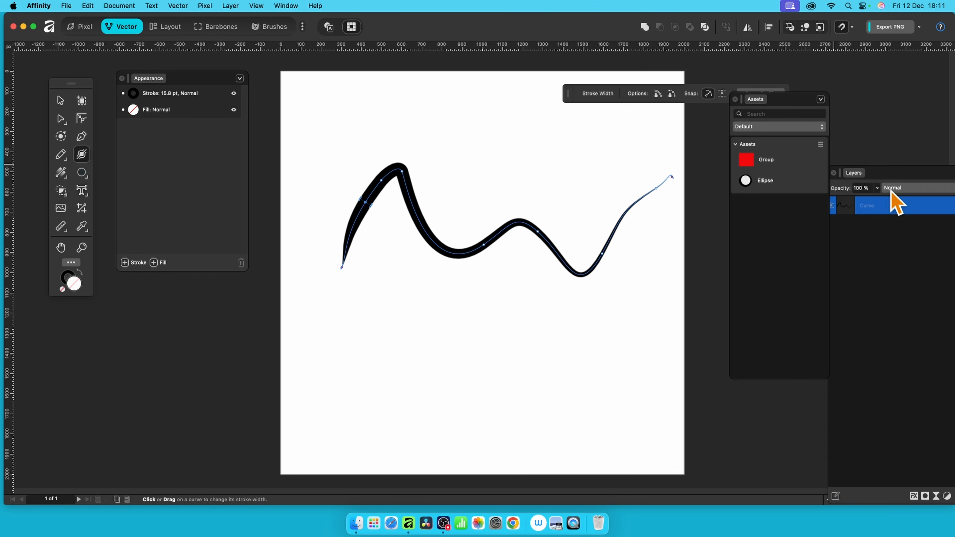
left_click(735, 99)
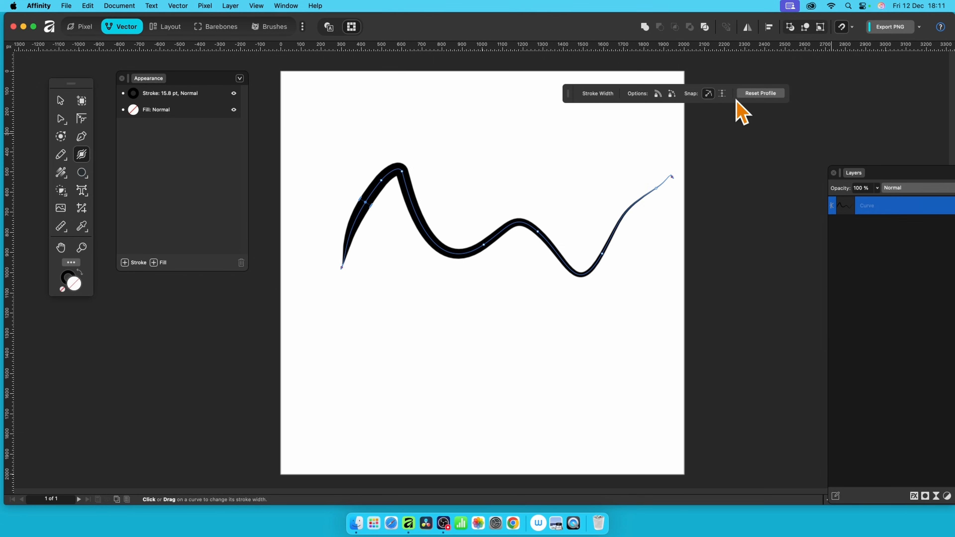
left_click_drag(160, 81, 194, 98)
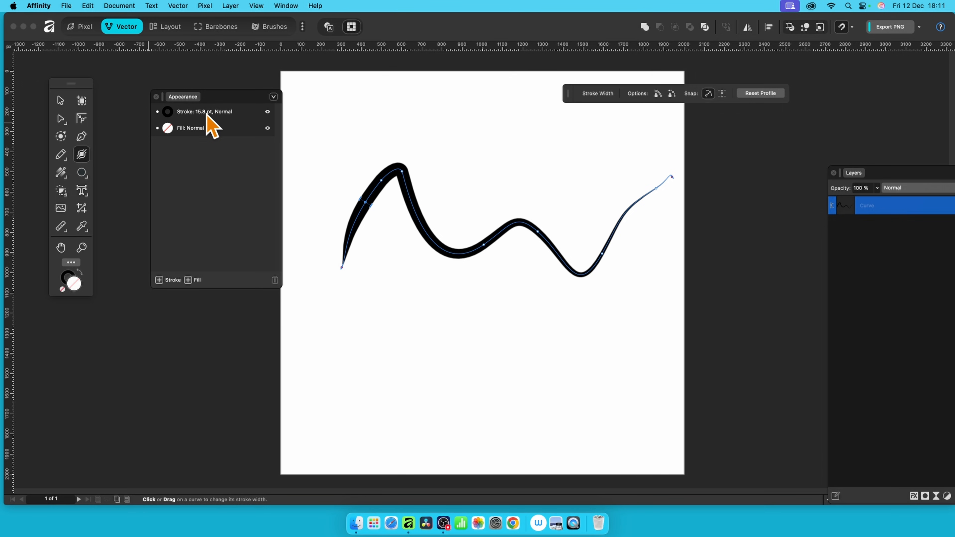
Step: Duplicate the curve's black stroke in its appearance and colour the upper copy red
left_click(246, 111)
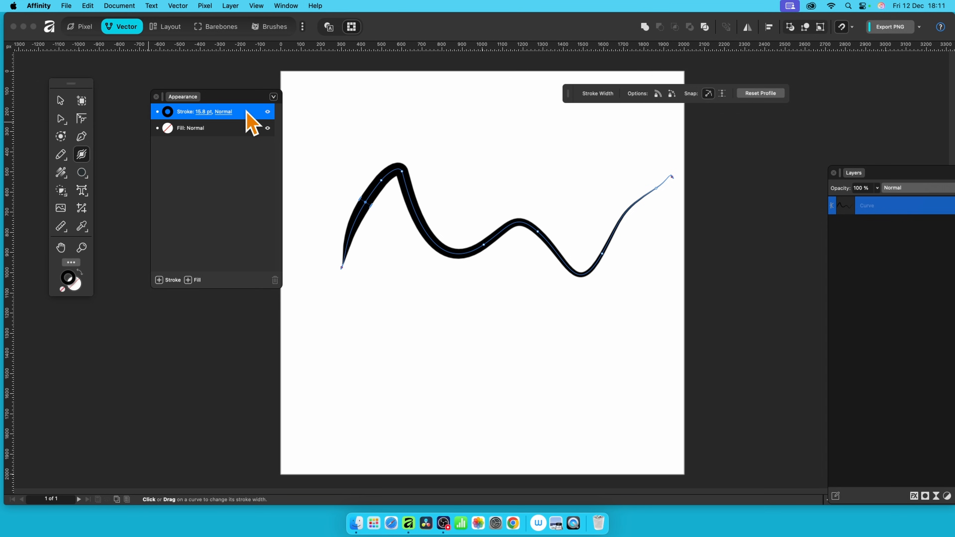
right_click(243, 110)
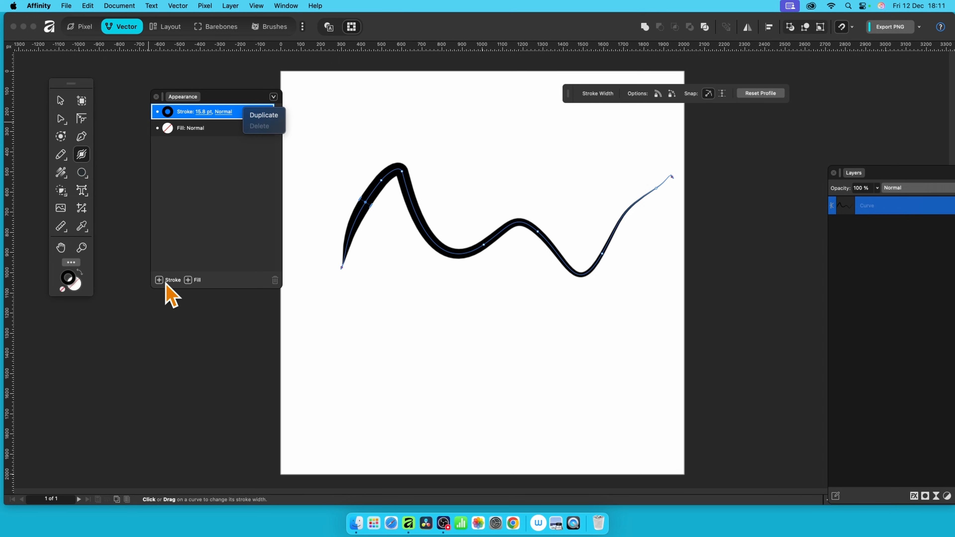
left_click(264, 115)
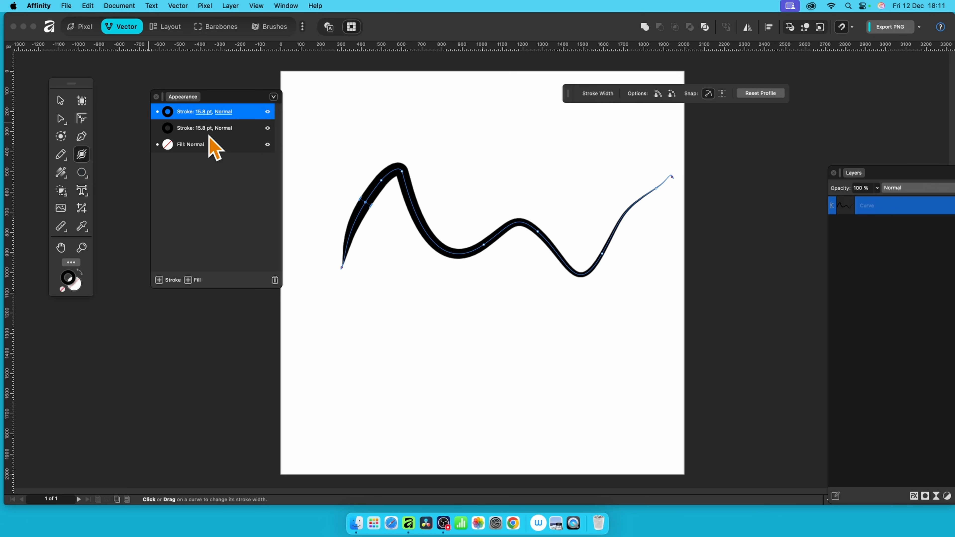
left_click(172, 113)
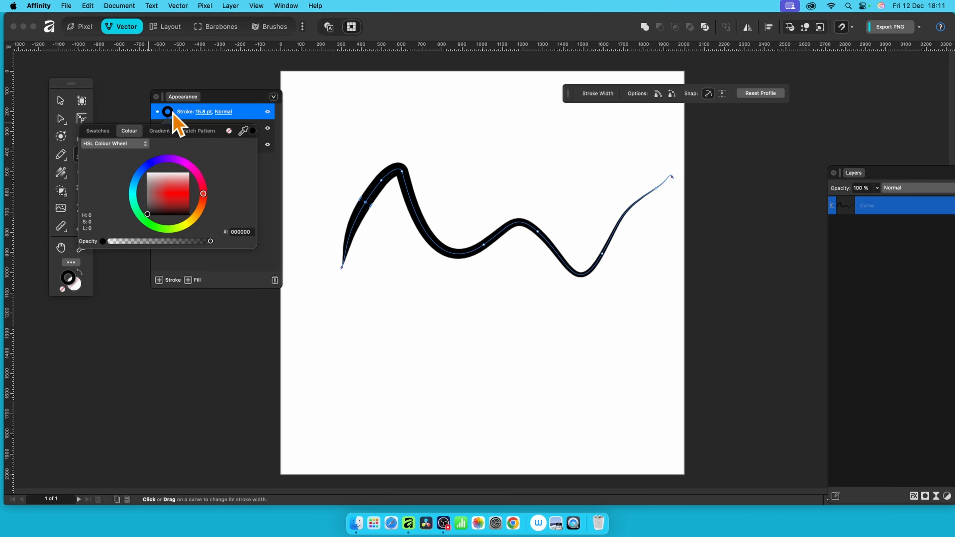
mouse_move(178, 208)
left_mouse_down()
mouse_move(180, 187)
mouse_move(183, 206)
left_mouse_up()
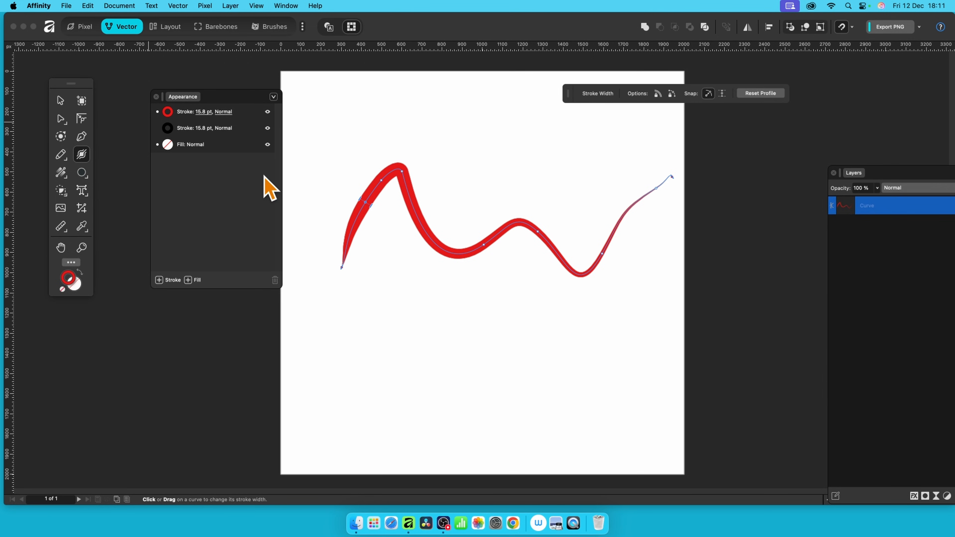
Step: Narrow the red stroke to about 4.5 pt at the width point on the curve's first upward slope
left_click(371, 207)
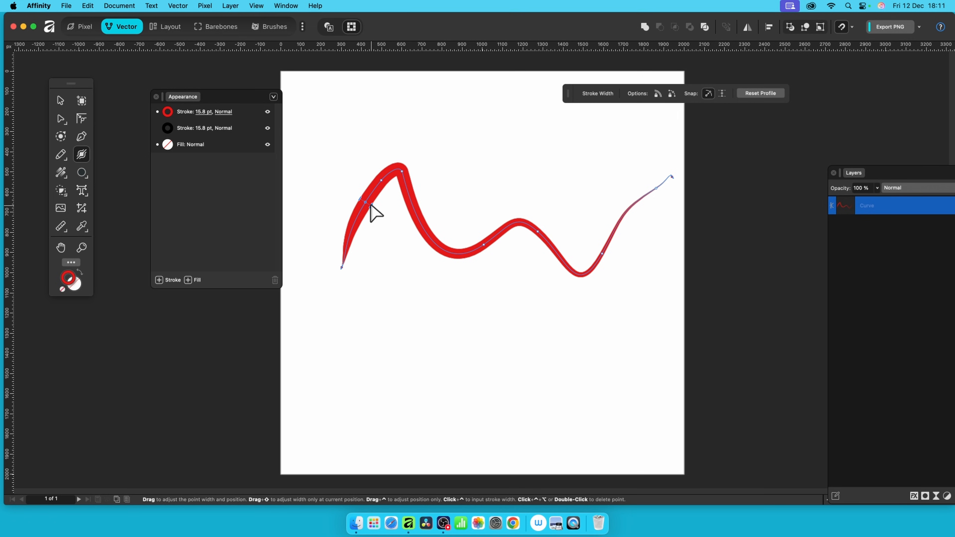
left_click(230, 112)
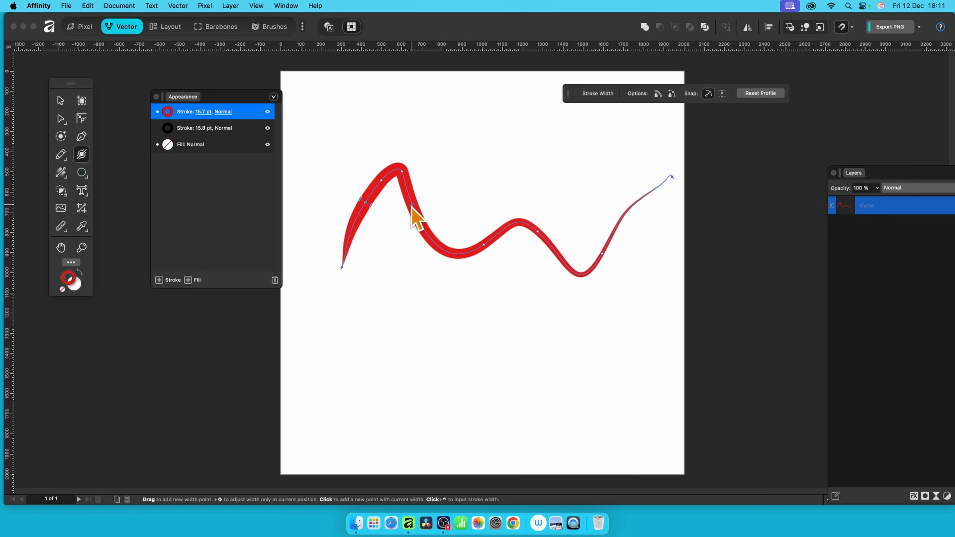
left_click(371, 204)
left_click_drag(369, 202, 364, 206)
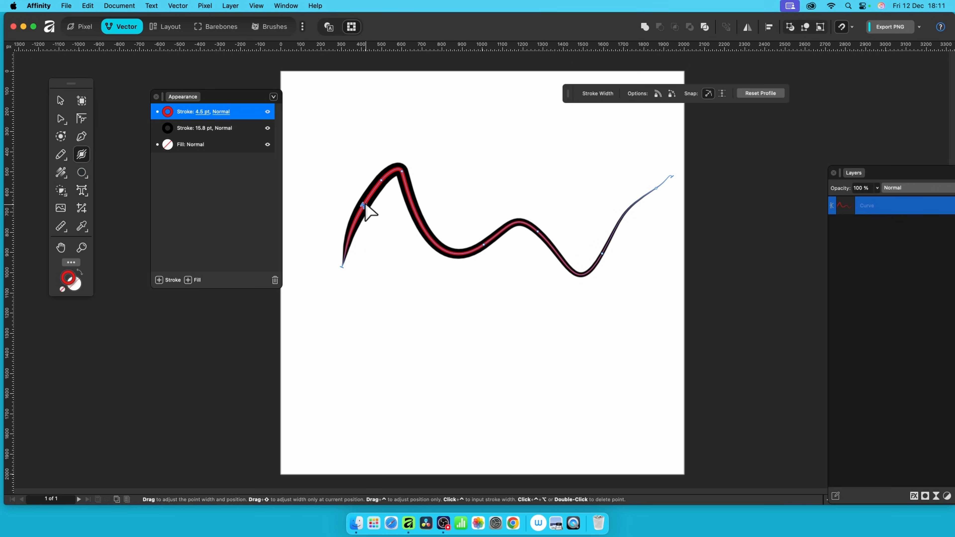
Step: Widen the black stroke to about 30.5 pt on the first upward slope and add another width point just before the peak
left_click(251, 128)
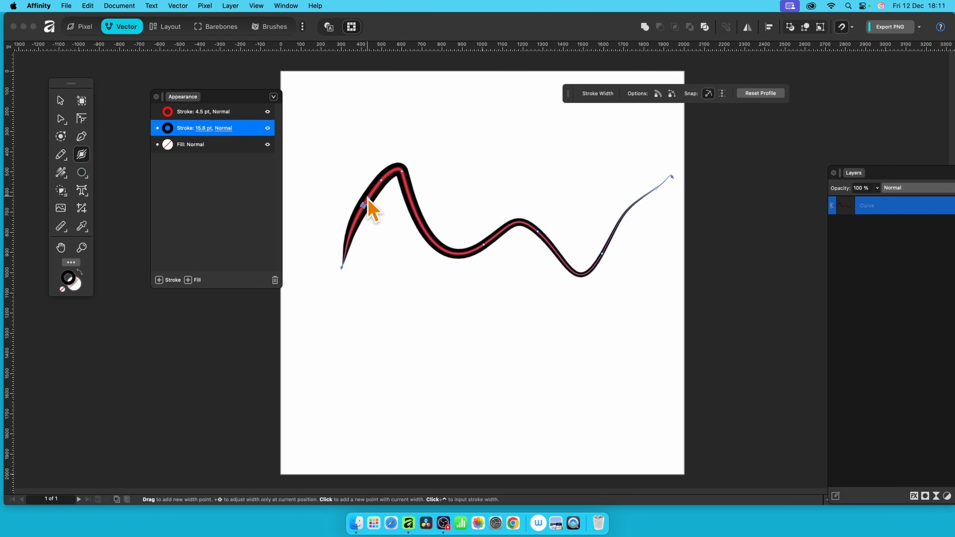
mouse_move(366, 207)
left_mouse_down()
mouse_move(350, 195)
mouse_move(349, 205)
left_mouse_up()
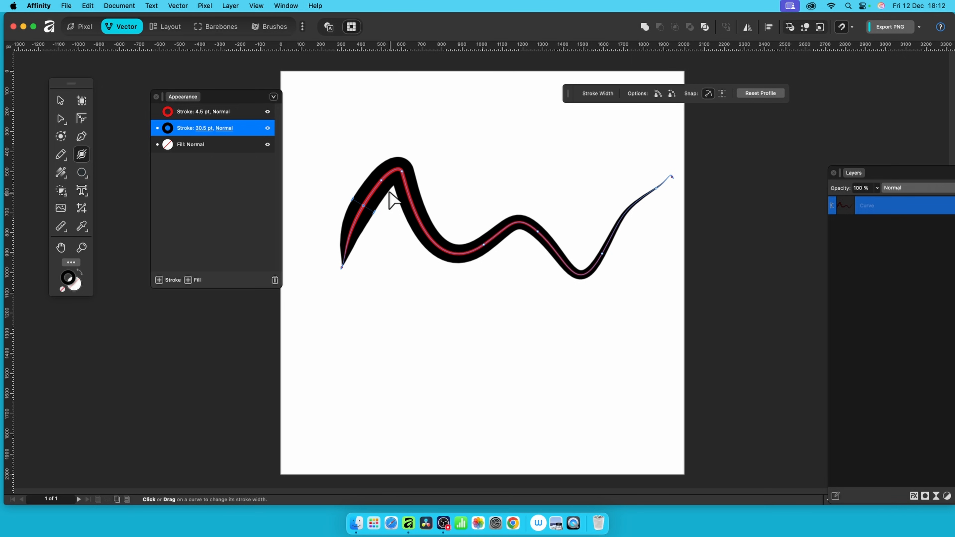
left_click_drag(386, 177, 390, 188)
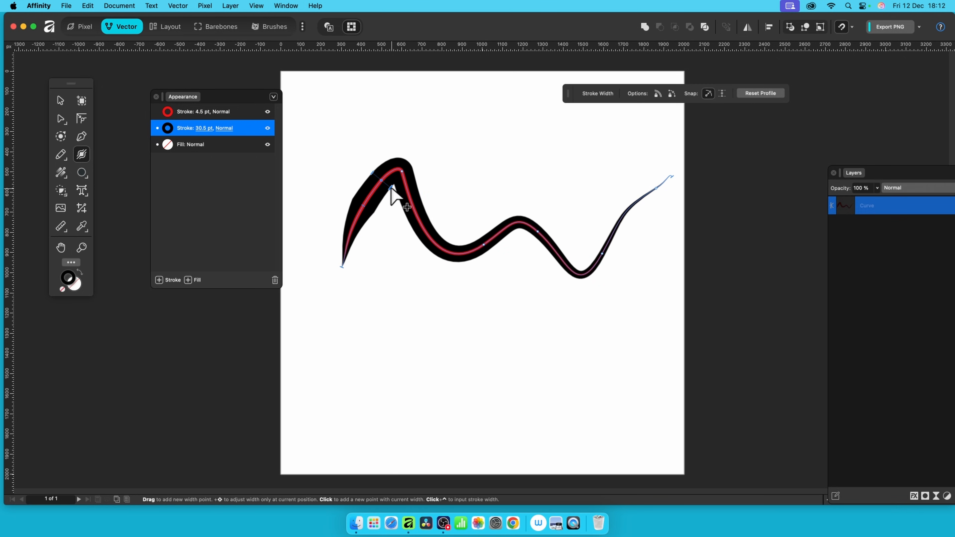
Step: Add width points to the red stroke to form bulges about 19.4 pt wide on both sides of the first peak, narrowing it below the second bulge
left_click(248, 112)
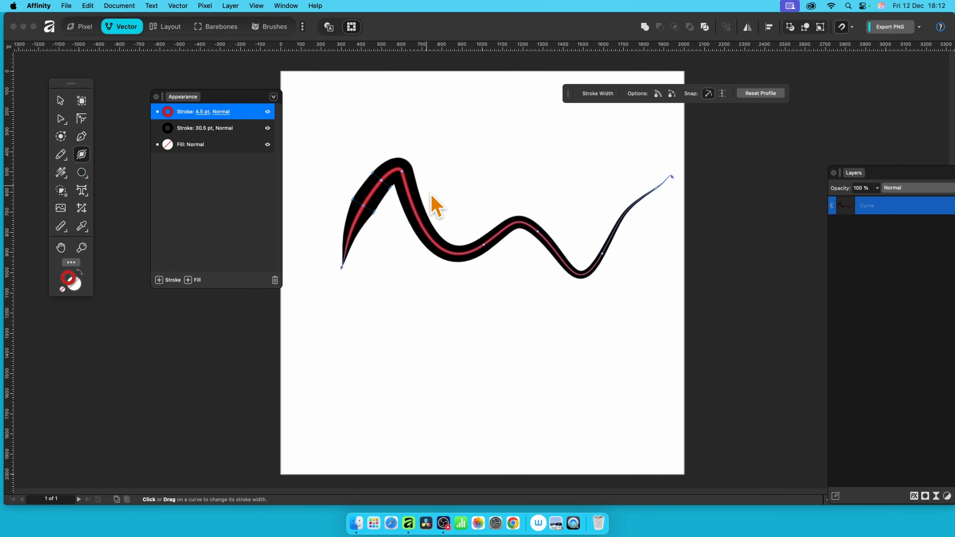
left_click(376, 188)
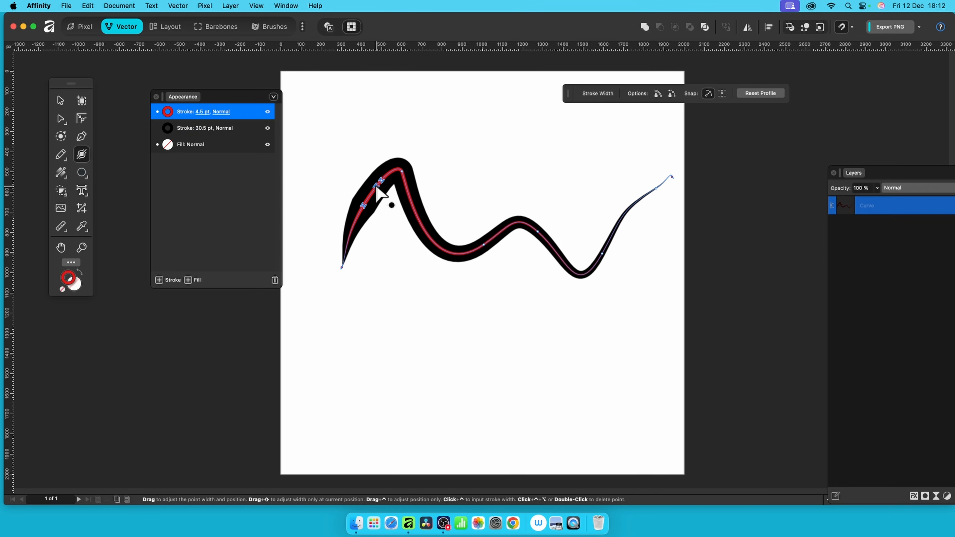
mouse_move(376, 187)
left_mouse_down()
mouse_move(421, 206)
mouse_move(415, 197)
left_mouse_up()
left_click(408, 192)
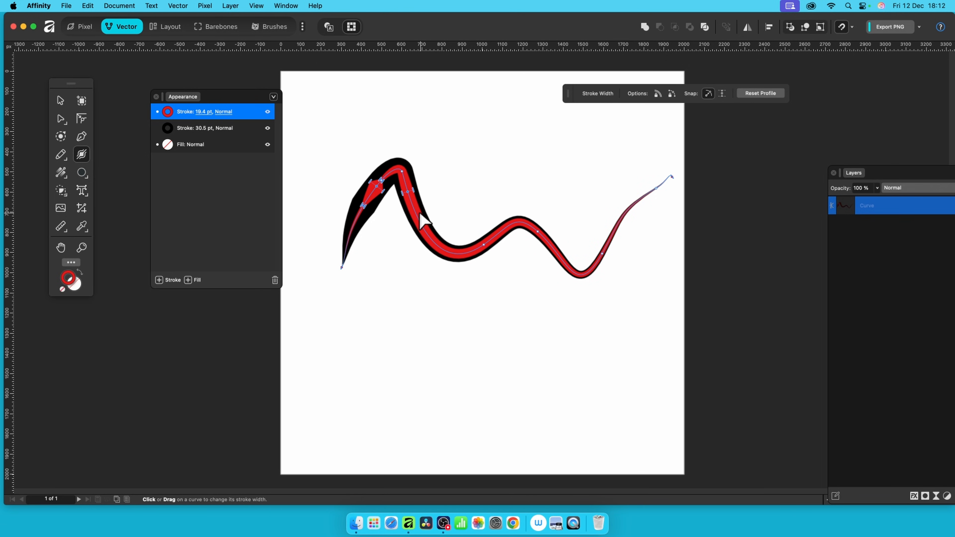
left_click(417, 216)
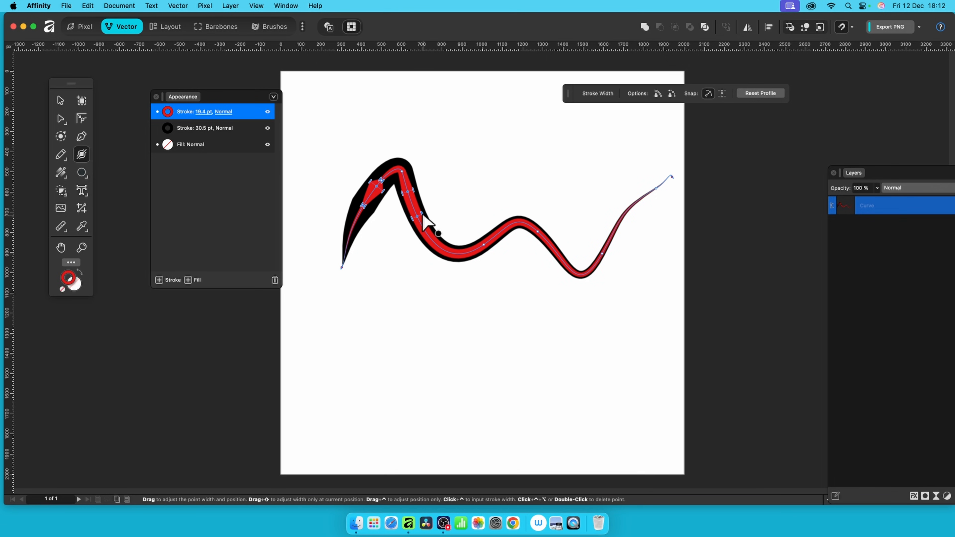
left_click_drag(417, 217, 418, 216)
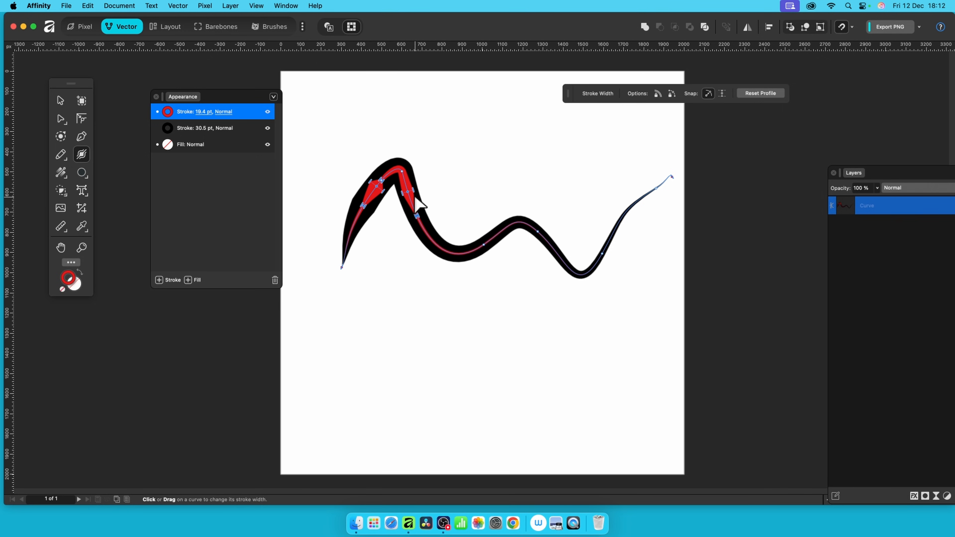
Step: Add alternating wide and narrow points to the red stroke, forming one bulge before the first valley and another on the rise after it
left_click(431, 239)
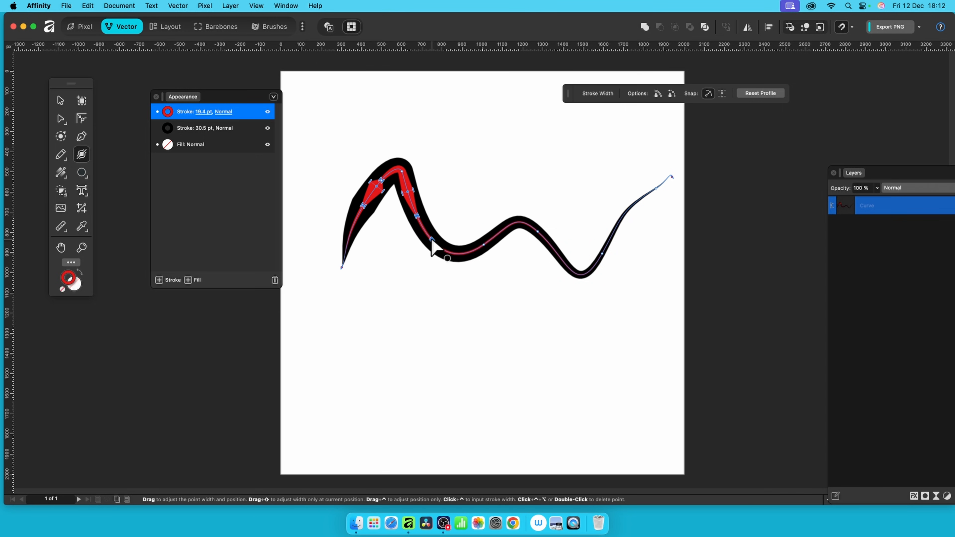
left_click_drag(431, 240, 449, 253)
left_click(447, 251)
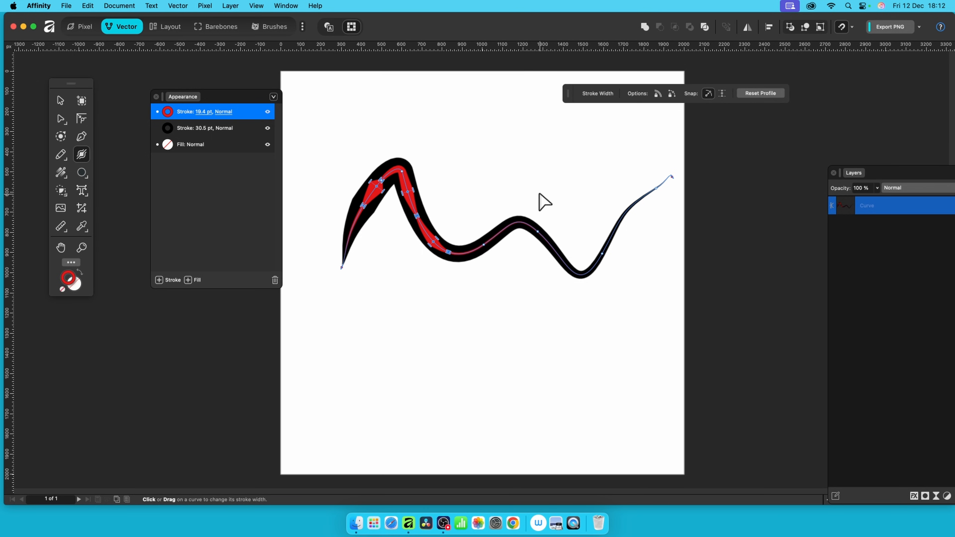
left_click(493, 237)
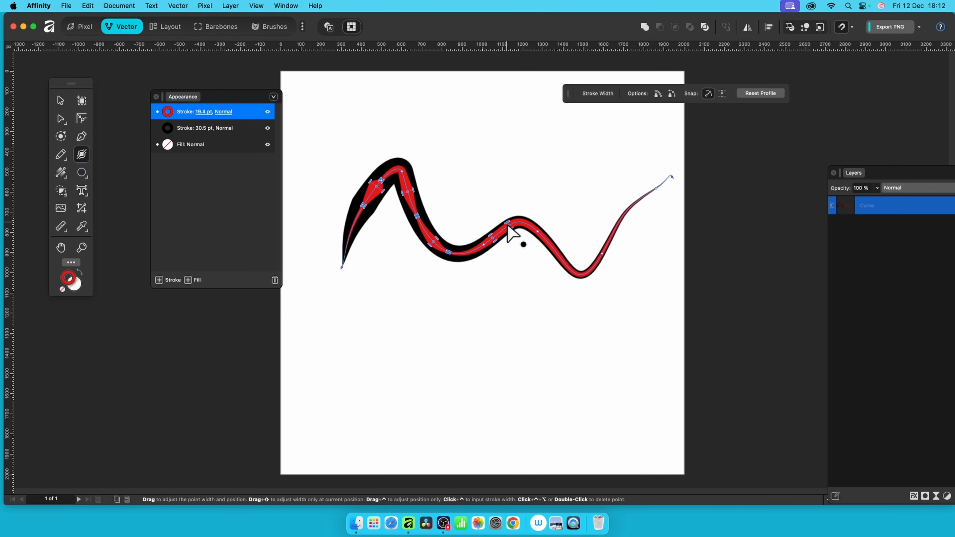
left_click_drag(514, 234, 512, 232)
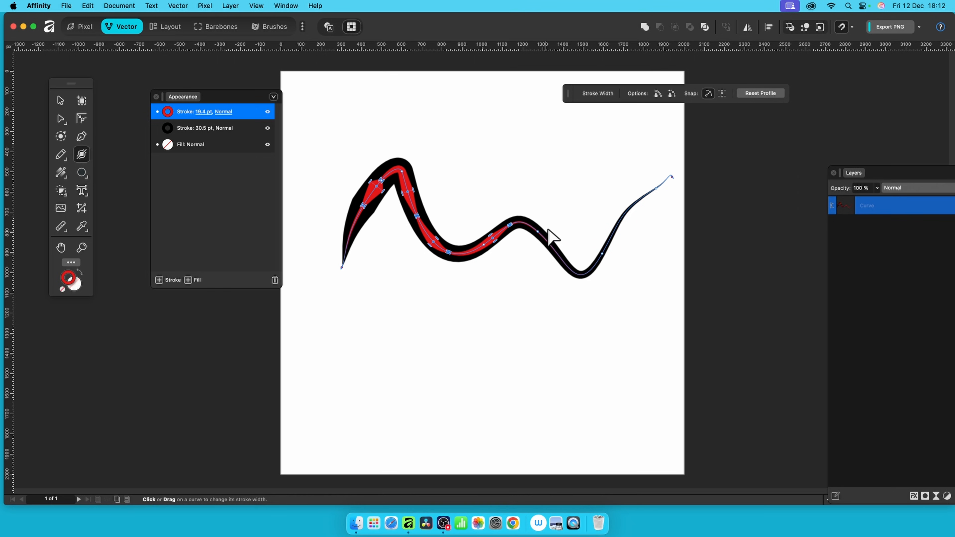
Step: Move the two-stroke curve up on the page and make two overlapping, slightly offset copies of it
left_click(60, 101)
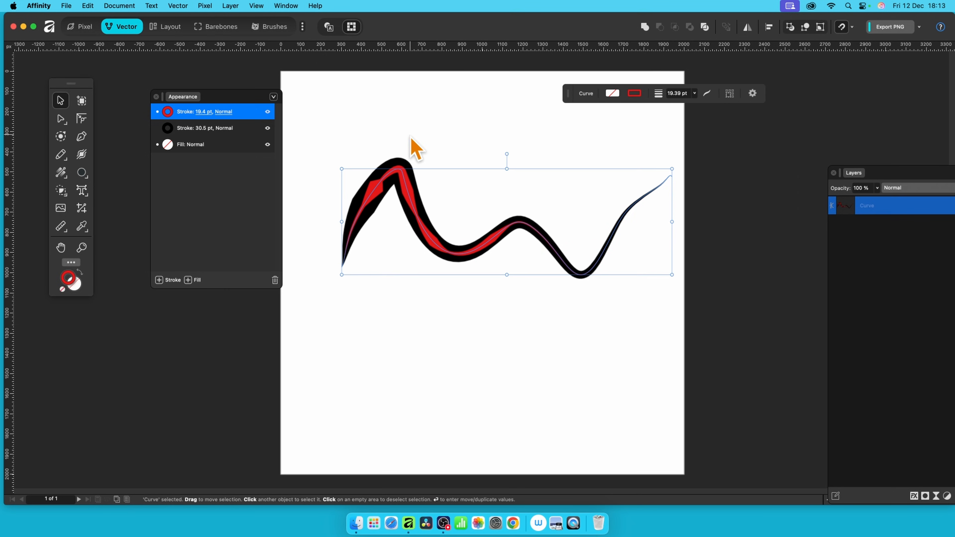
left_click_drag(405, 197, 392, 162)
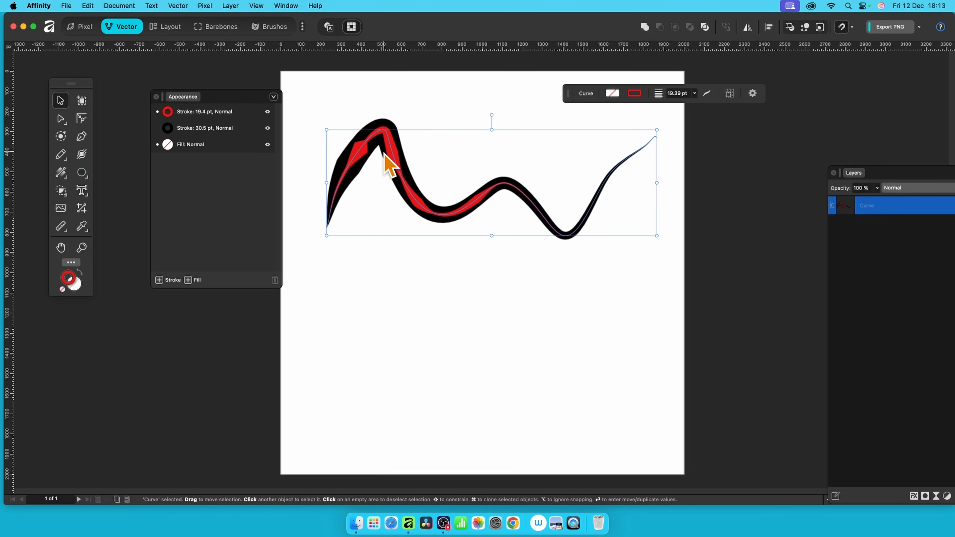
mouse_move(387, 154)
left_mouse_down()
mouse_move(400, 132)
mouse_move(384, 196)
mouse_move(390, 179)
left_mouse_up()
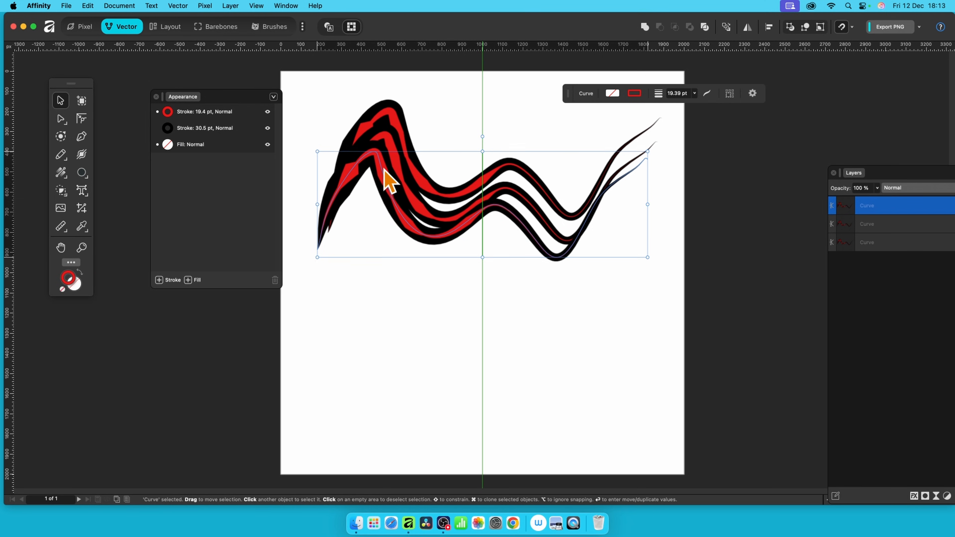
Step: Display the width points of the lowest copy's red stroke, and move that copy down the page away from the other two curves
left_click(244, 112)
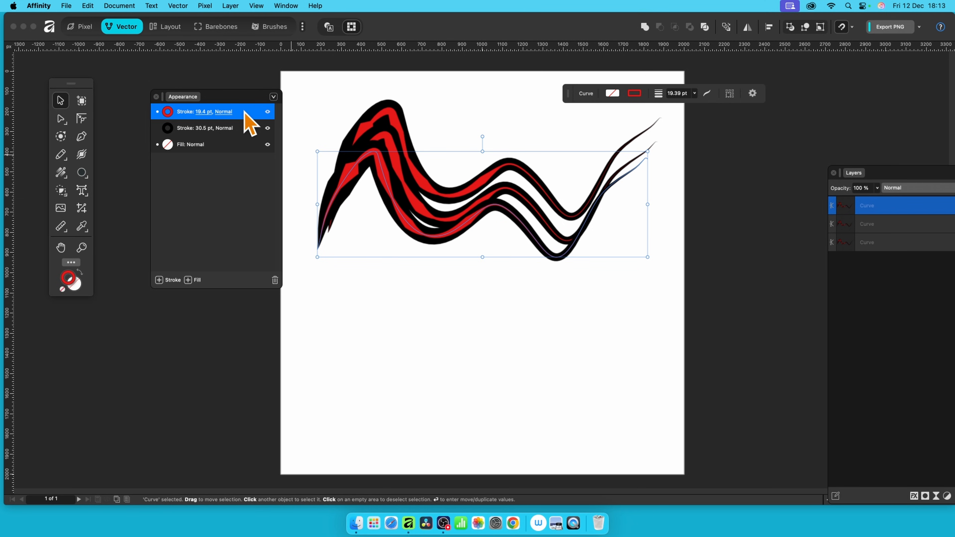
left_click(83, 156)
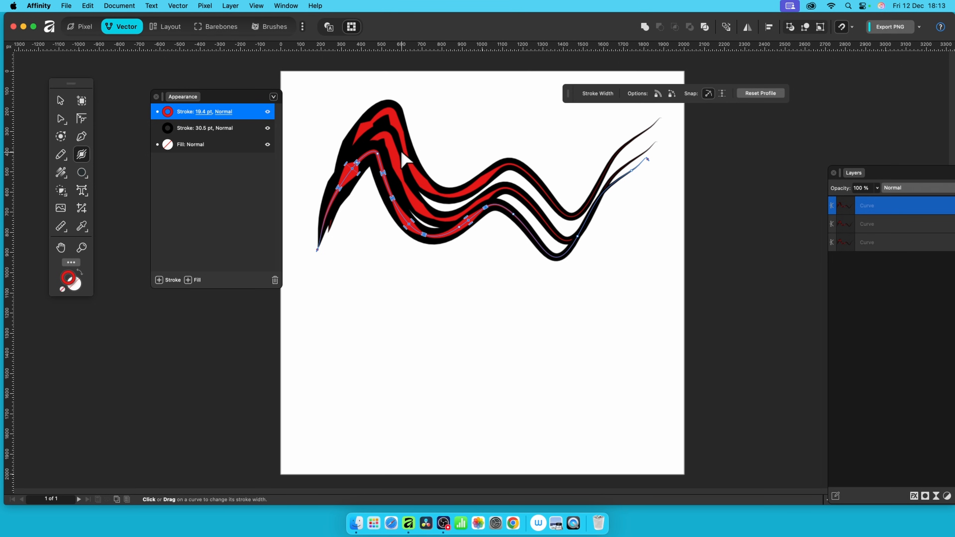
key("v")
left_click_drag(402, 158, 423, 209)
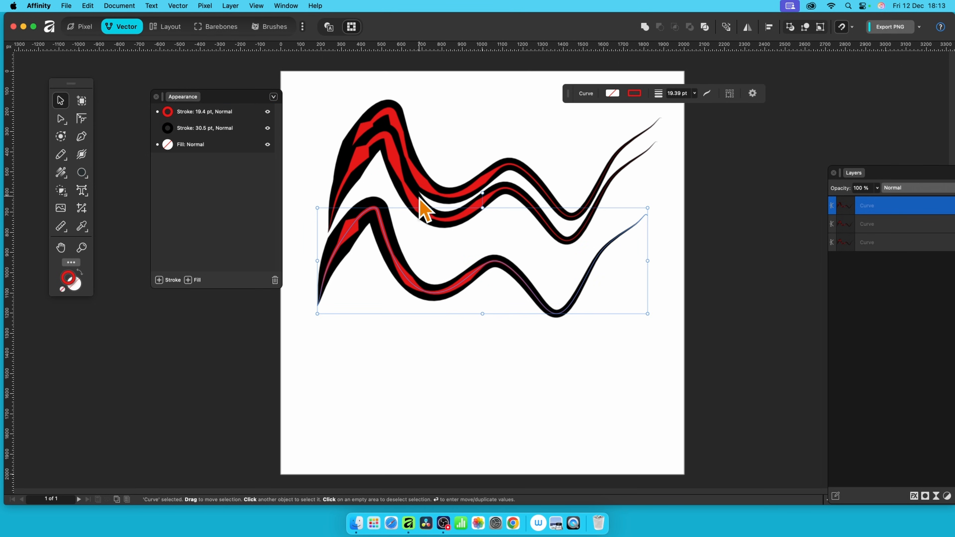